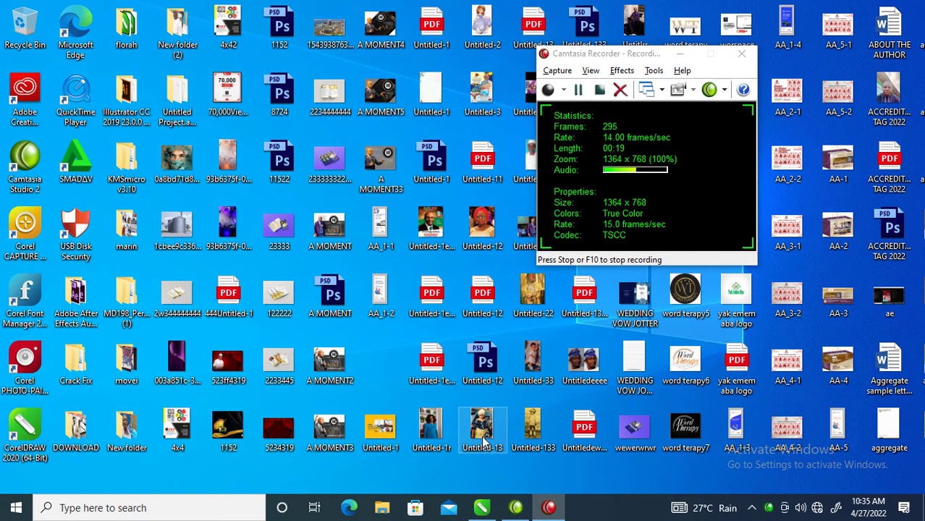
# Bring the CorelDRAW 2020 window with the blank Untitled-1 document to the front.
pyautogui.click(480, 508)
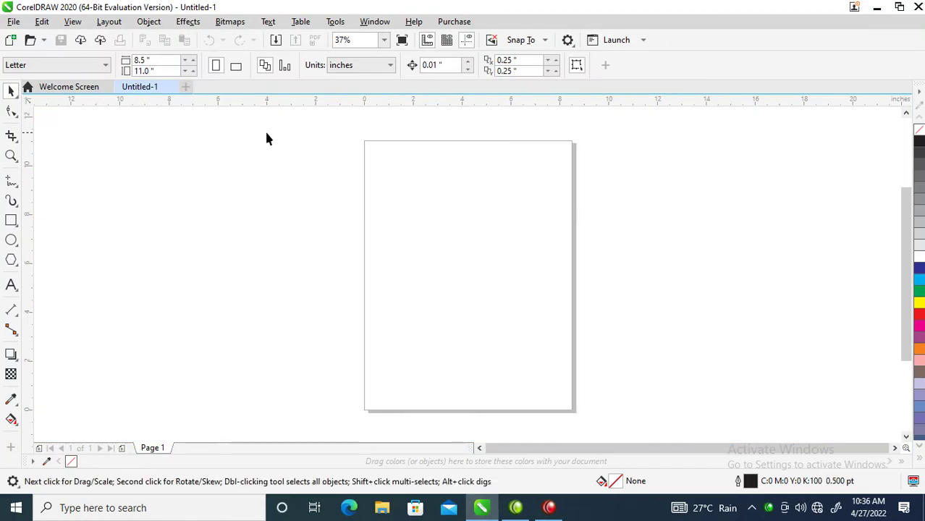
# Set the page size to 30 × 13 inches.
pyautogui.click(155, 60)
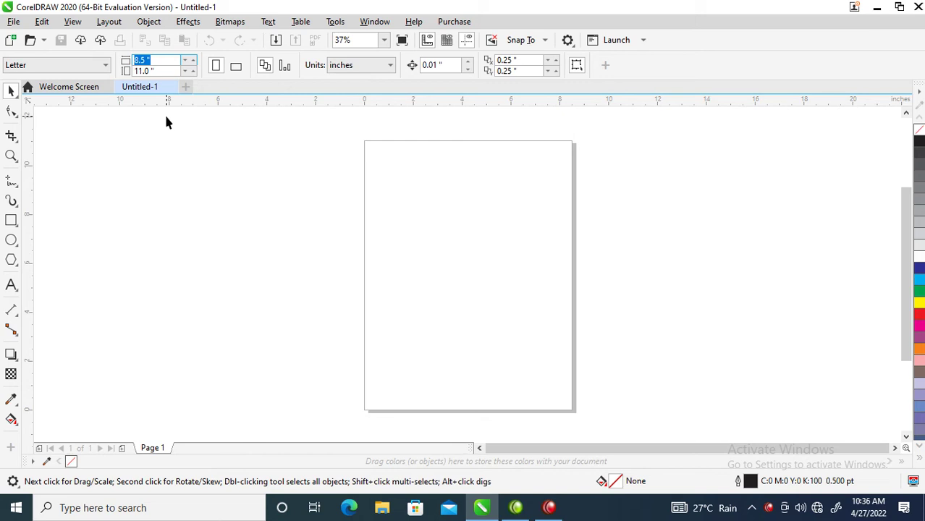
pyautogui.write('30')
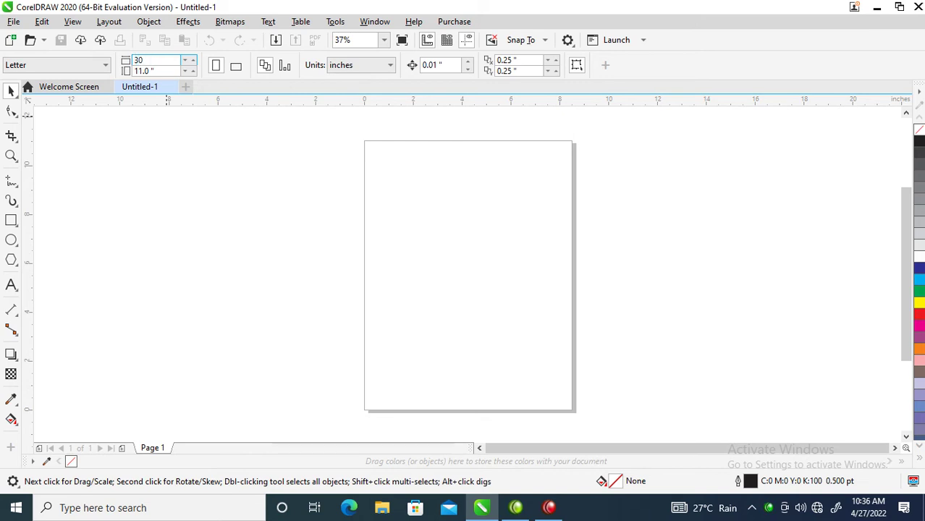
pyautogui.press('Tab')
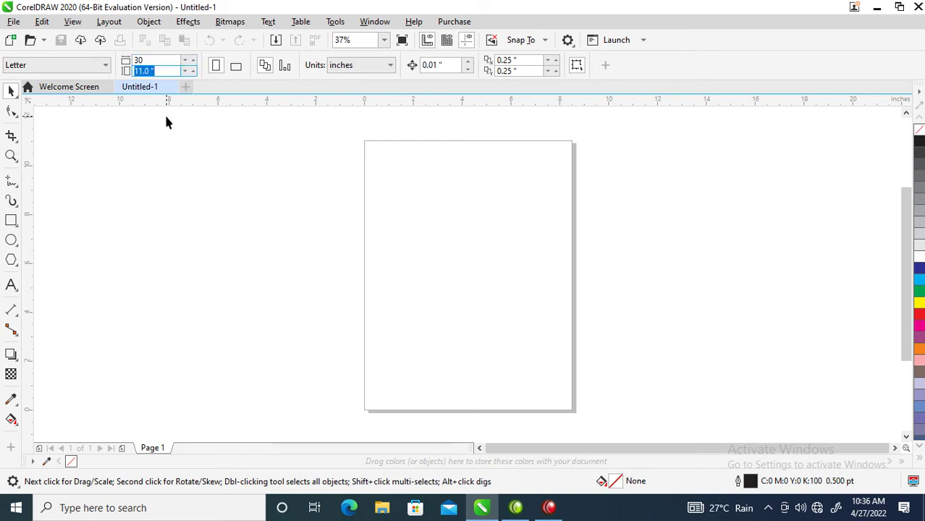
pyautogui.write('13')
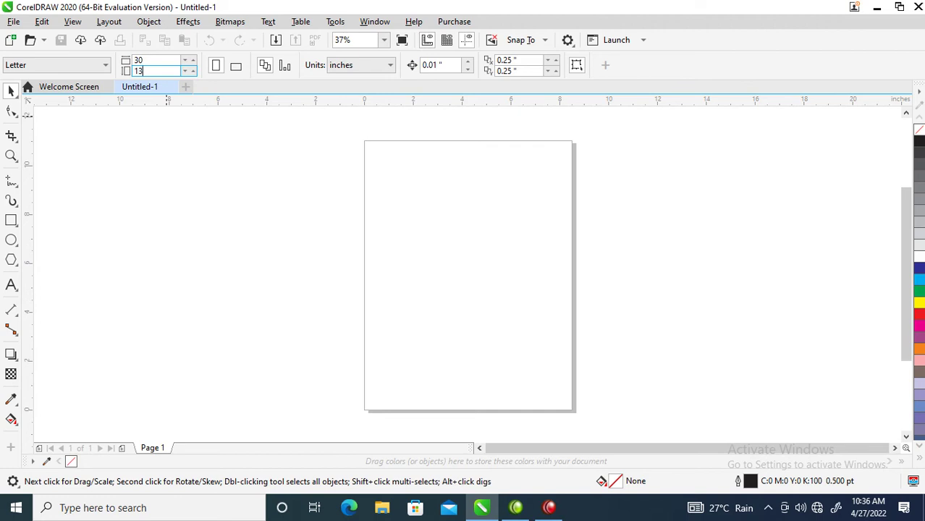
pyautogui.press('Return')
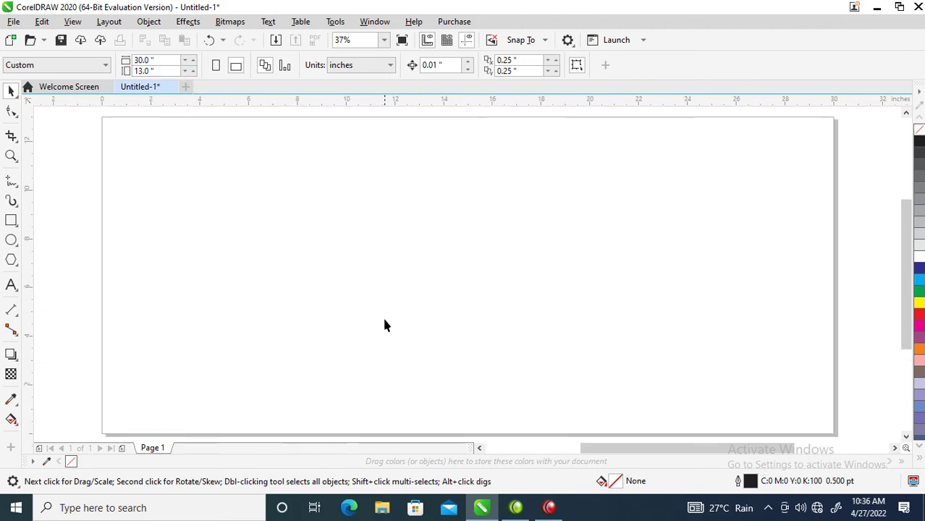
# Zoom to fit the page and add a rectangle matching the page size.
pyautogui.scroll(-2, 377, 316)
pyautogui.press('z')
pyautogui.moveTo(275, 230); pyautogui.dragTo(579, 380)
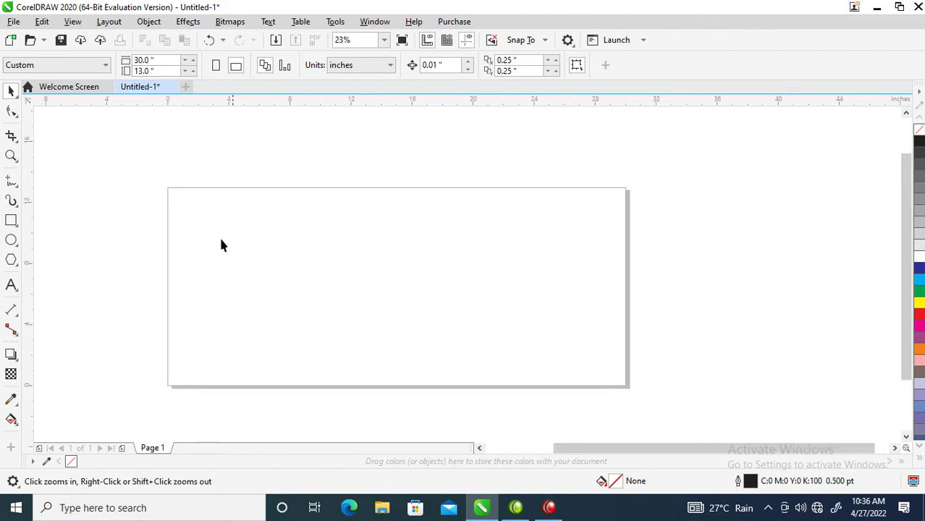
pyautogui.doubleClick(11, 221)
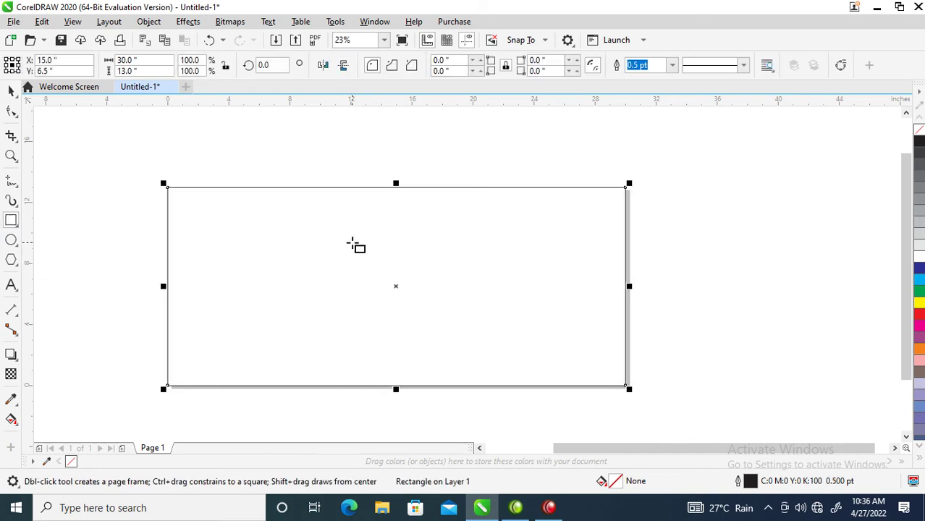
# Place Yoga text on the page and enlarge it to big letters.
pyautogui.press('space')
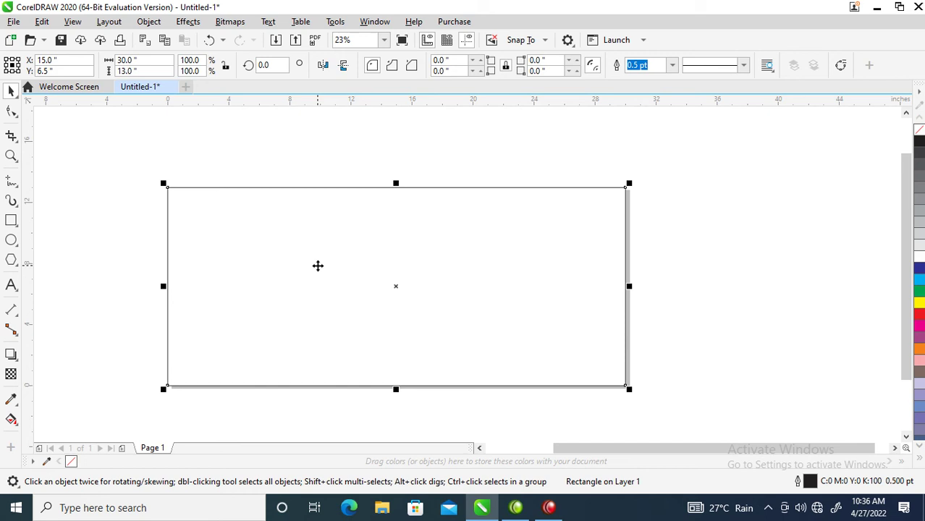
pyautogui.press('F8')
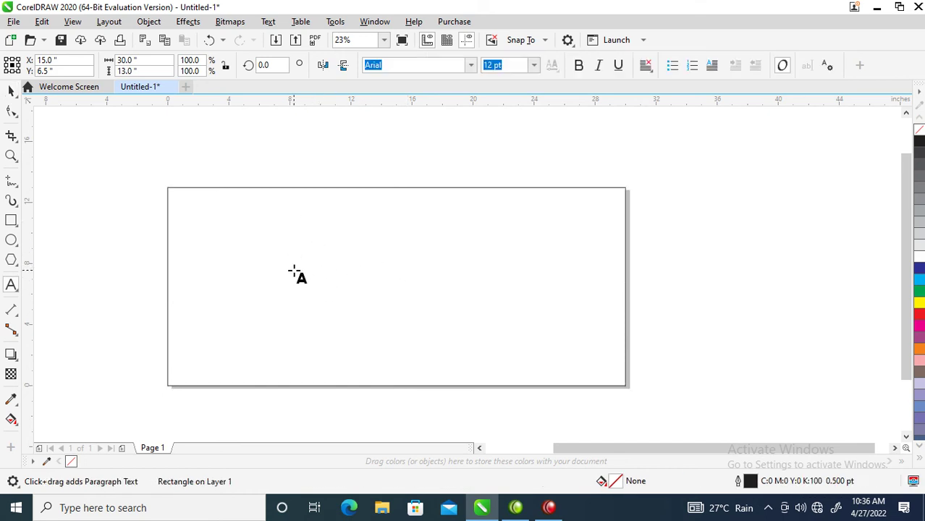
pyautogui.click(296, 273)
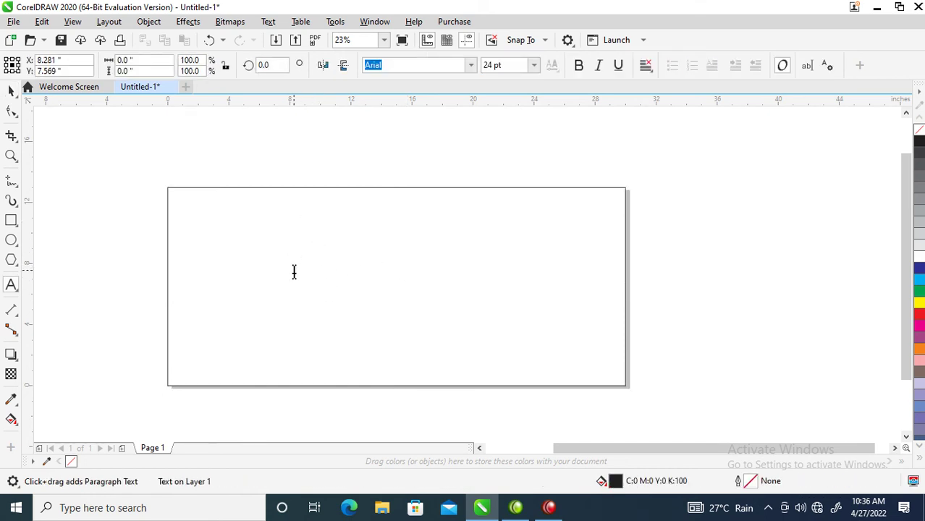
pyautogui.click(293, 271)
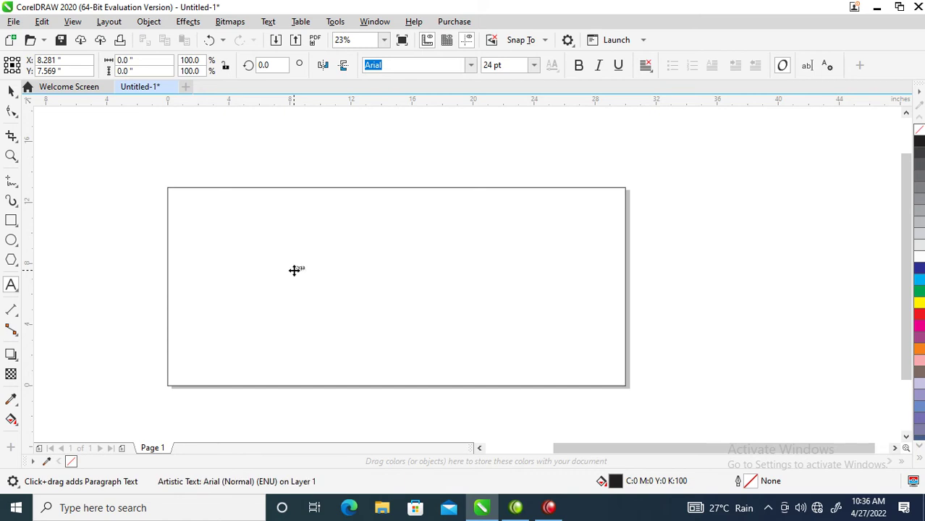
pyautogui.hotkey('ctrl', 'space')
pyautogui.moveTo(304, 274)
pyautogui.mouseDown()
pyautogui.moveTo(484, 348)
pyautogui.moveTo(405, 305)
pyautogui.mouseUp()
# Extend the text to 'YogaCrib' with 'Saloon' on a second line.
pyautogui.press('F8')
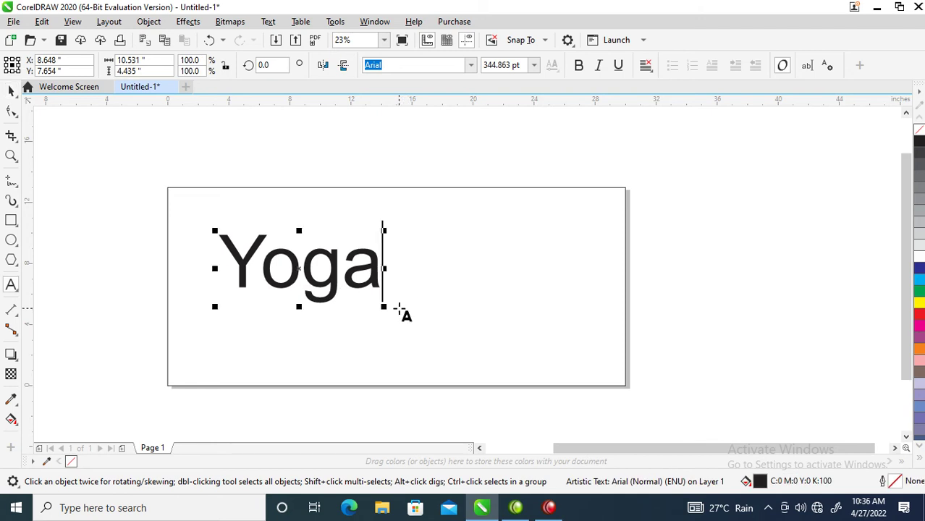
pyautogui.write('Cr')
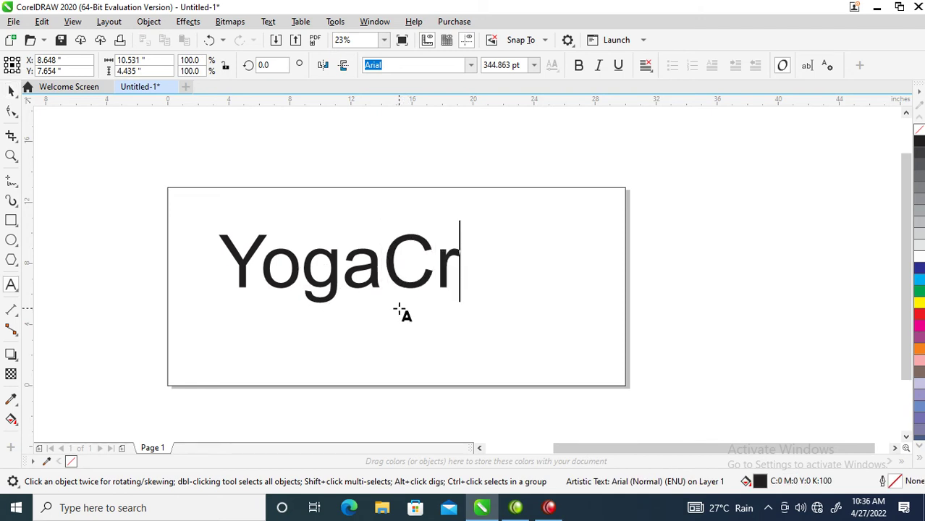
pyautogui.write('ib')
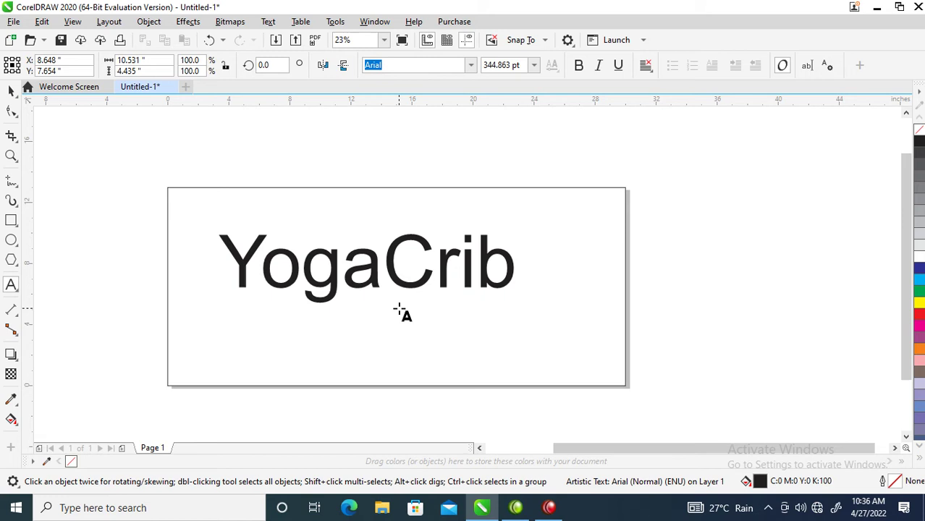
pyautogui.press('Return')
pyautogui.write('S')
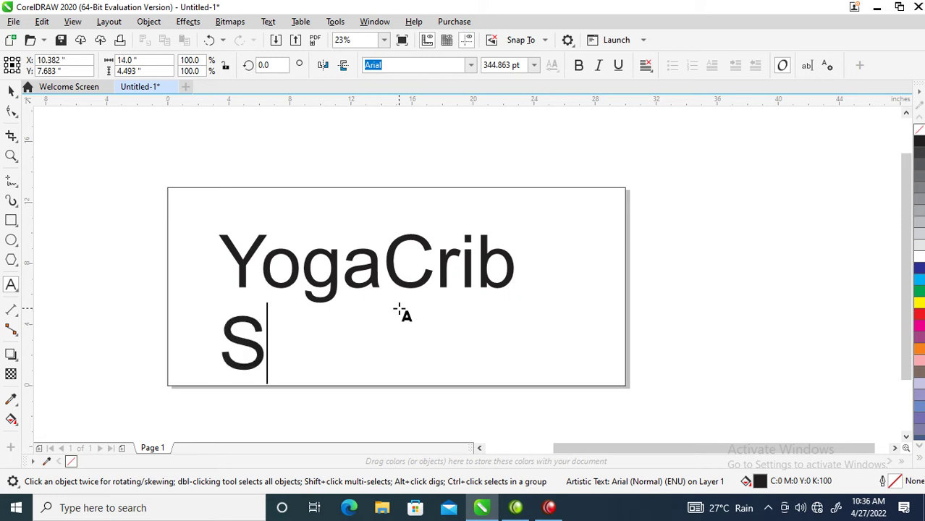
pyautogui.write('a')
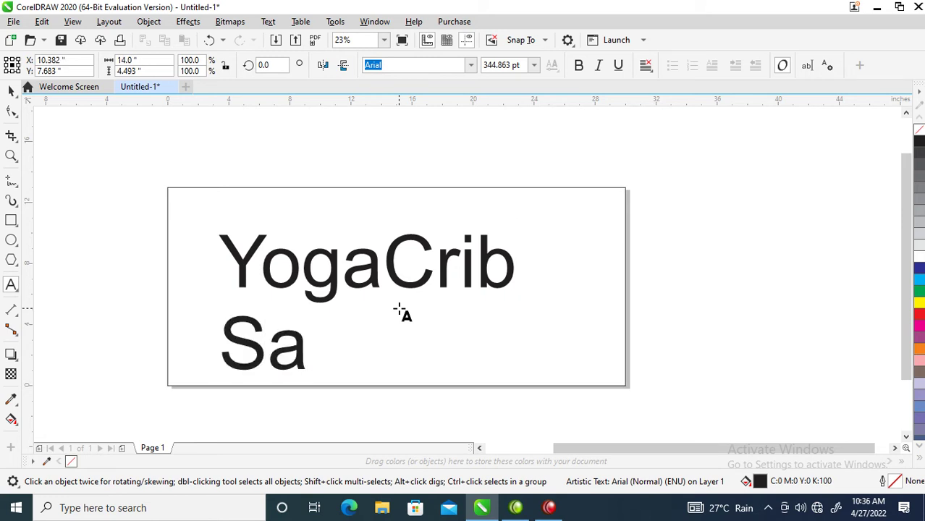
pyautogui.write('loo')
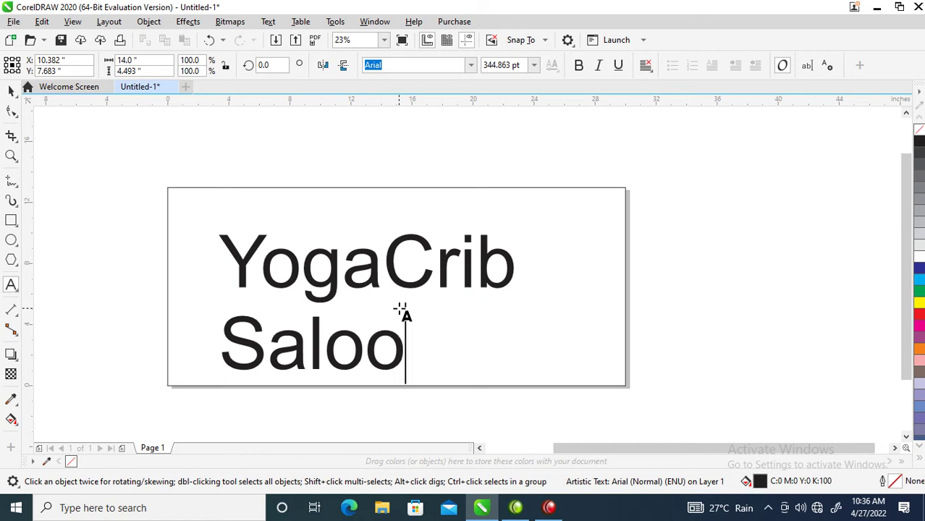
pyautogui.write('n')
pyautogui.hotkey('ctrl', 'space')
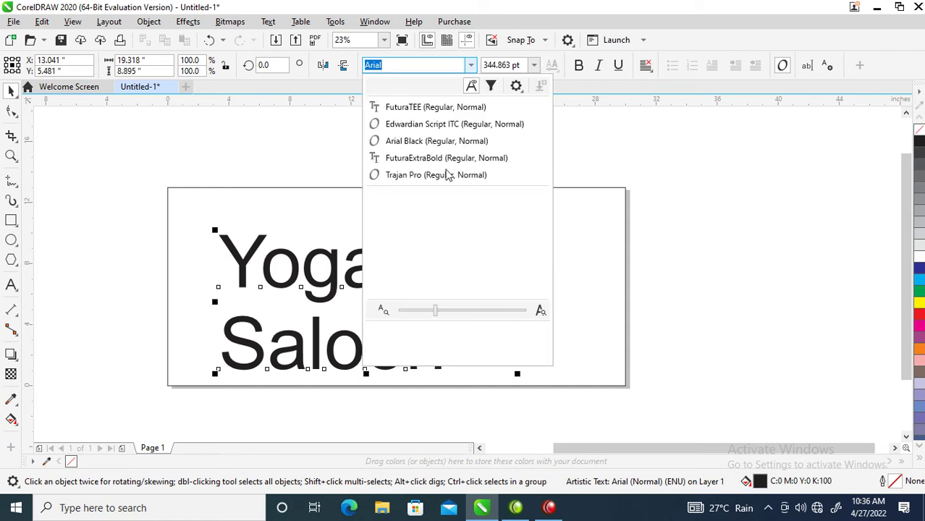
# Set the text to bold FuturaTEE and move YogaCrib higher up the page.
pyautogui.click(423, 111)
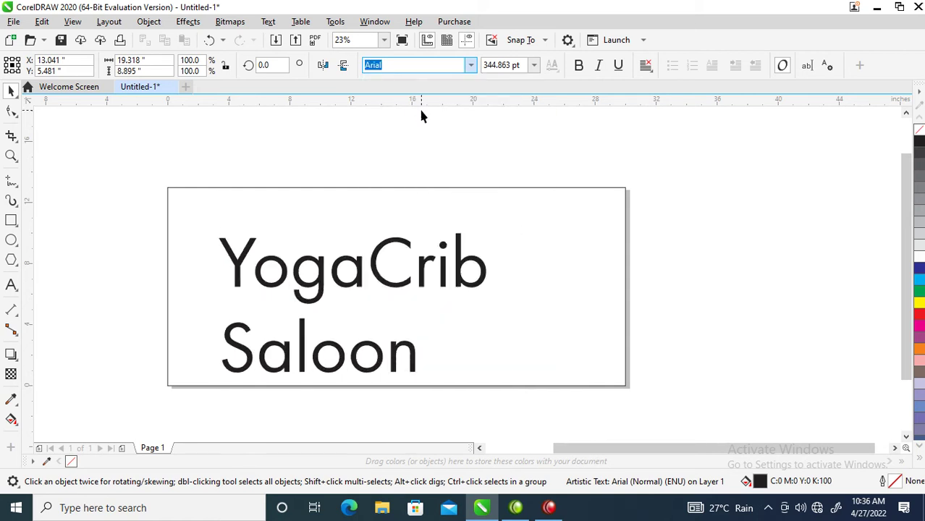
pyautogui.write('FuturaTEE')
pyautogui.click(579, 65)
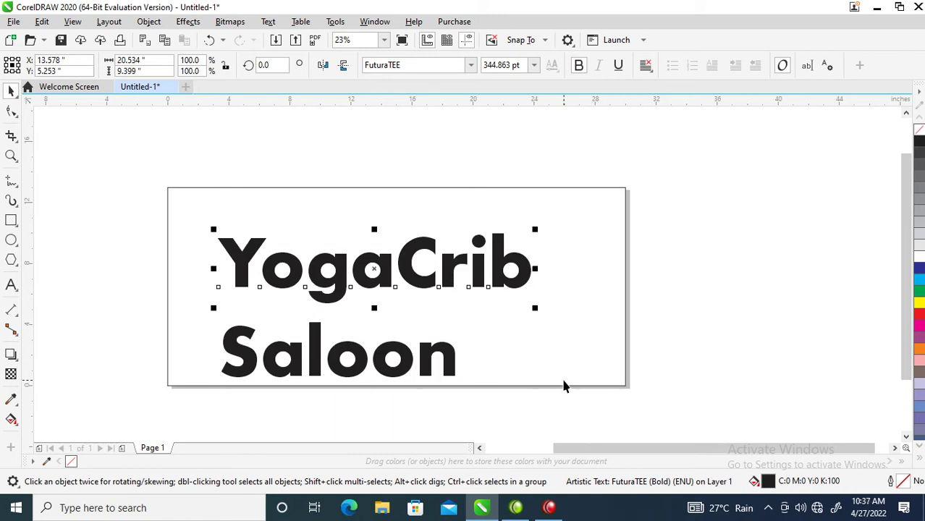
pyautogui.moveTo(220, 258); pyautogui.dragTo(220, 214)
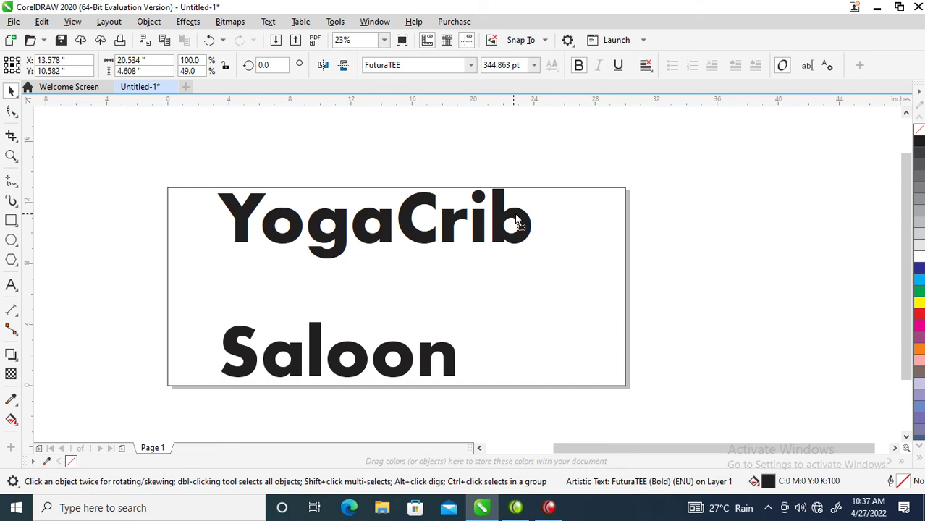
# Tighten YogaCrib's letter spacing and reposition it above Saloon.
pyautogui.click(11, 112)
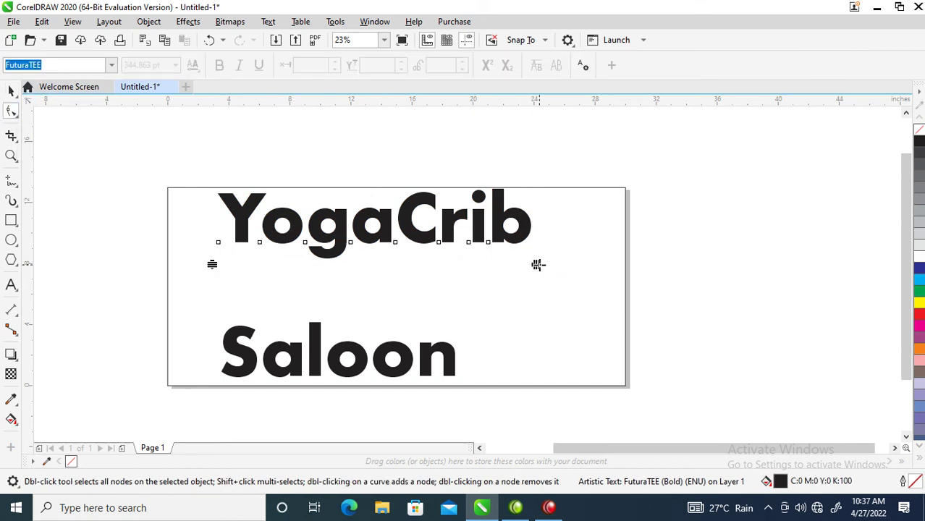
pyautogui.moveTo(537, 265); pyautogui.dragTo(505, 265)
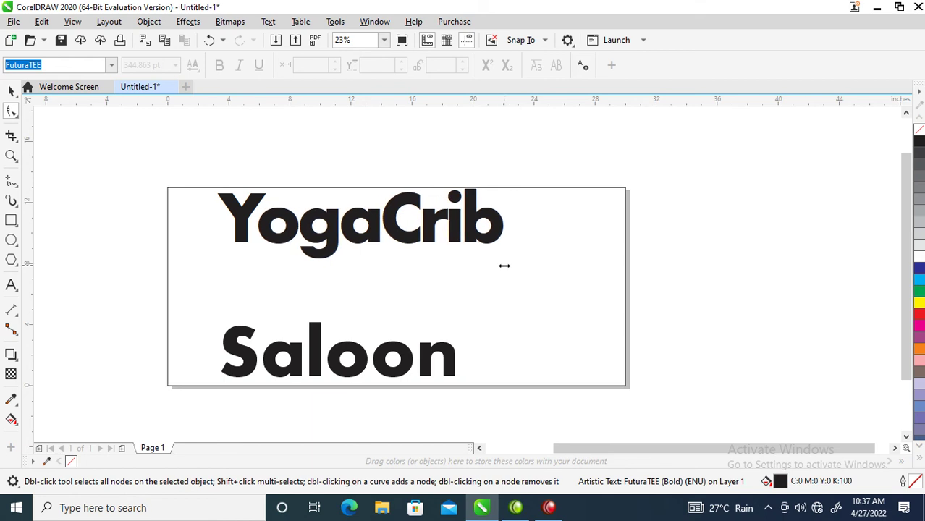
pyautogui.press('space')
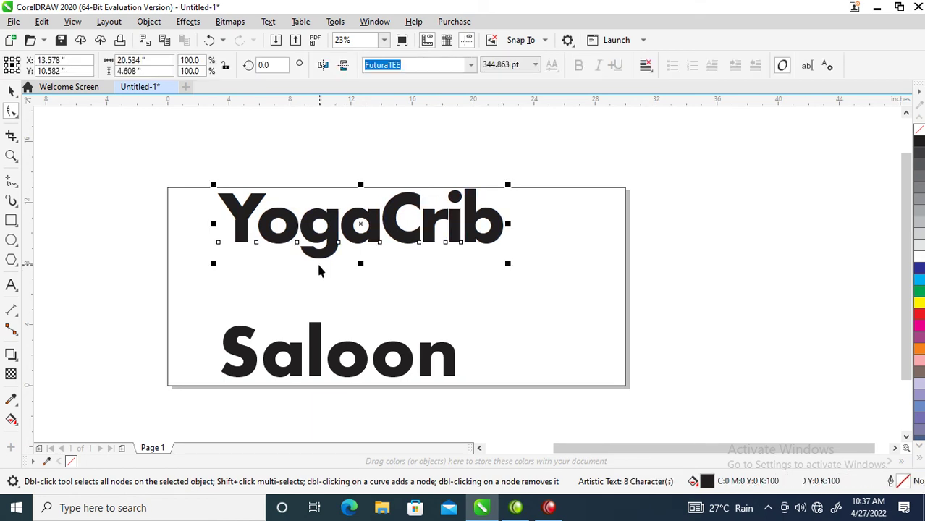
pyautogui.moveTo(372, 227); pyautogui.dragTo(351, 251)
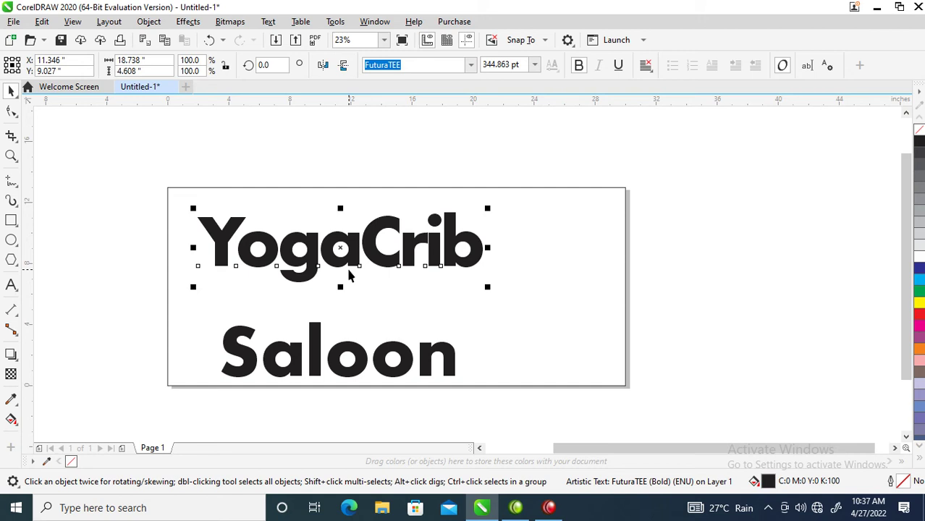
pyautogui.press('z')
pyautogui.moveTo(134, 155); pyautogui.dragTo(700, 368)
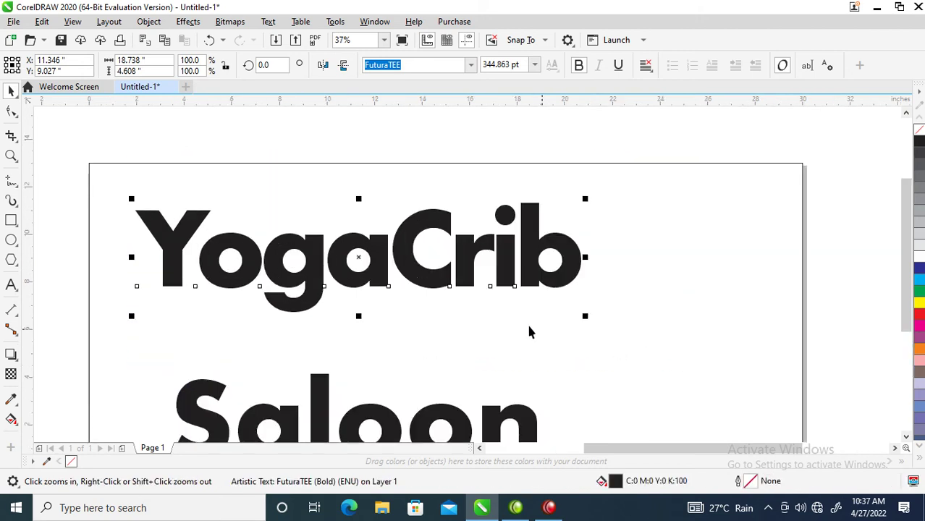
pyautogui.moveTo(555, 283); pyautogui.dragTo(646, 277)
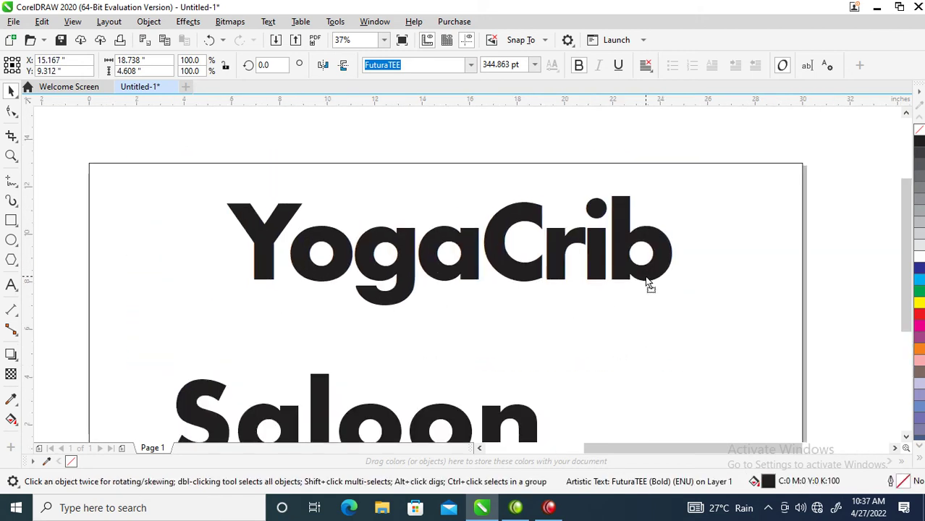
# Edit the YogaCrib text so Crib is magenta and Yoga is cyan.
pyautogui.doubleClick(489, 235)
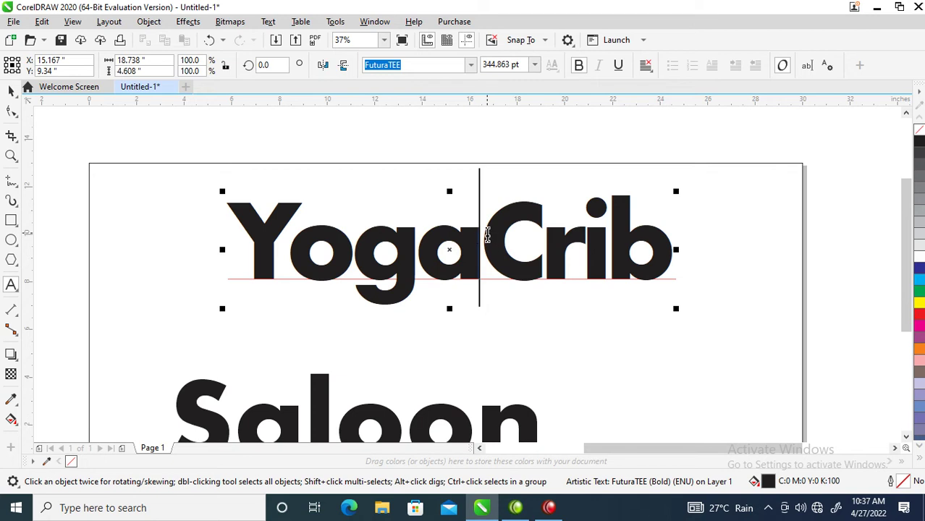
pyautogui.keyDown('shift'); pyautogui.click(681, 229); pyautogui.keyUp('shift')
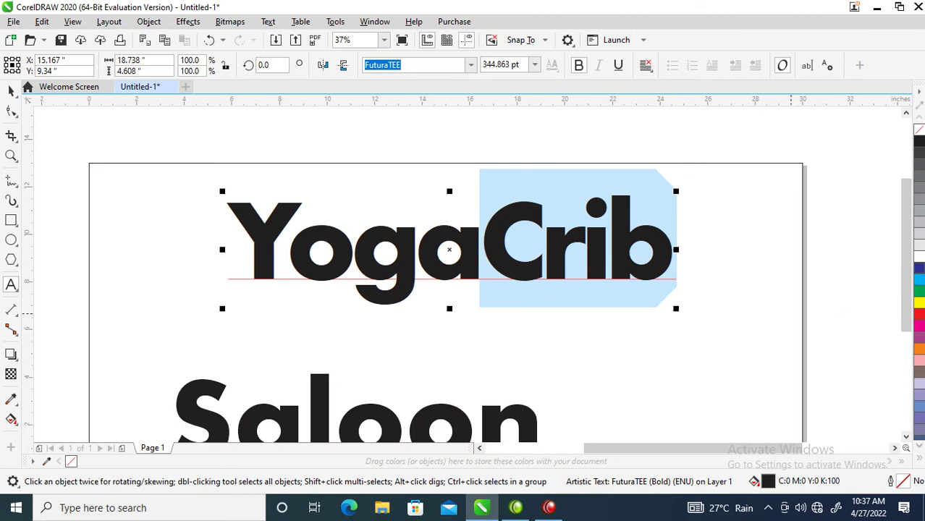
pyautogui.click(919, 331)
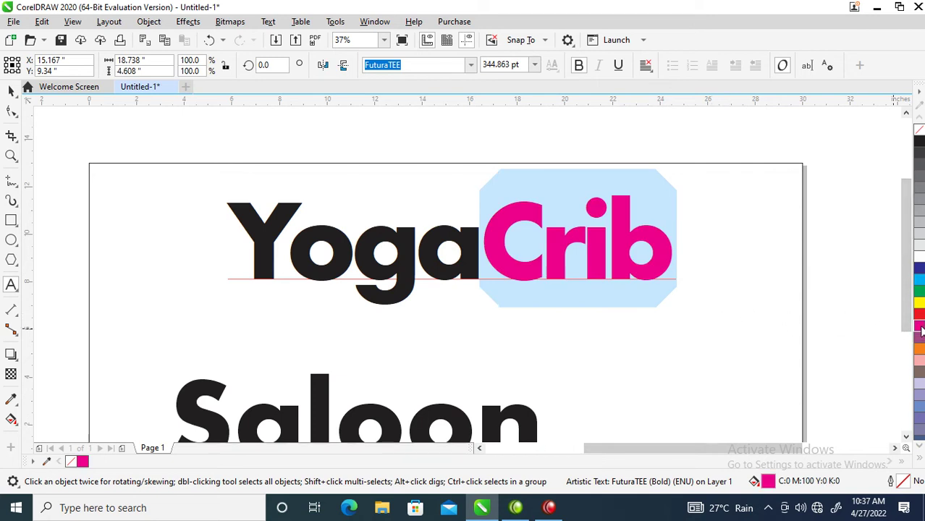
pyautogui.click(481, 239)
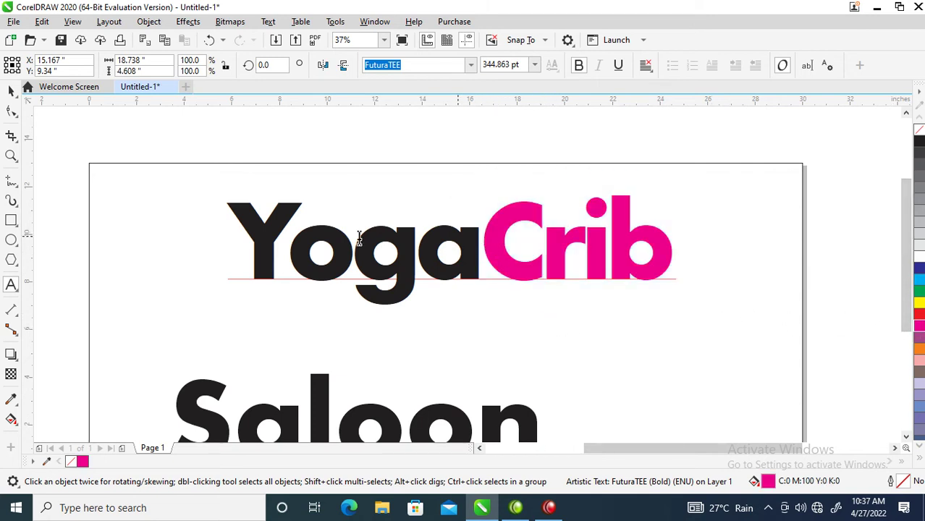
pyautogui.moveTo(359, 238); pyautogui.dragTo(186, 232)
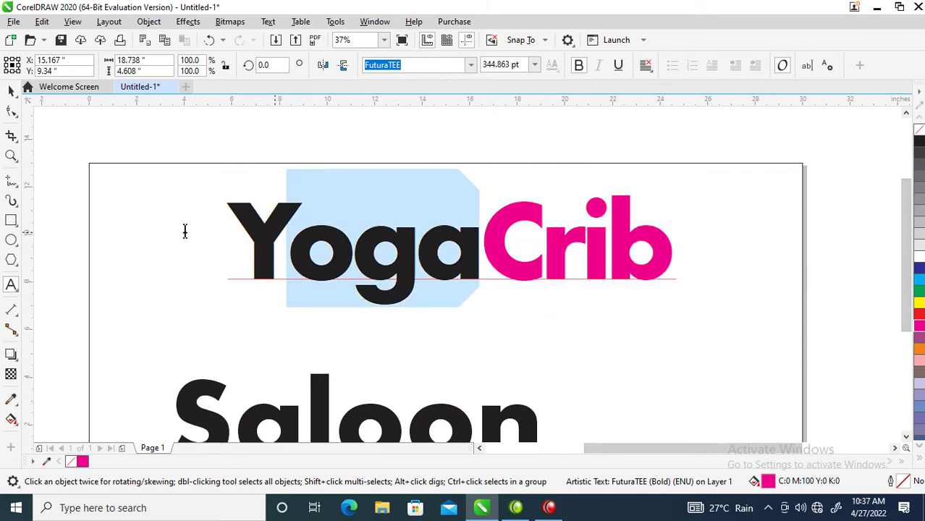
pyautogui.click(919, 280)
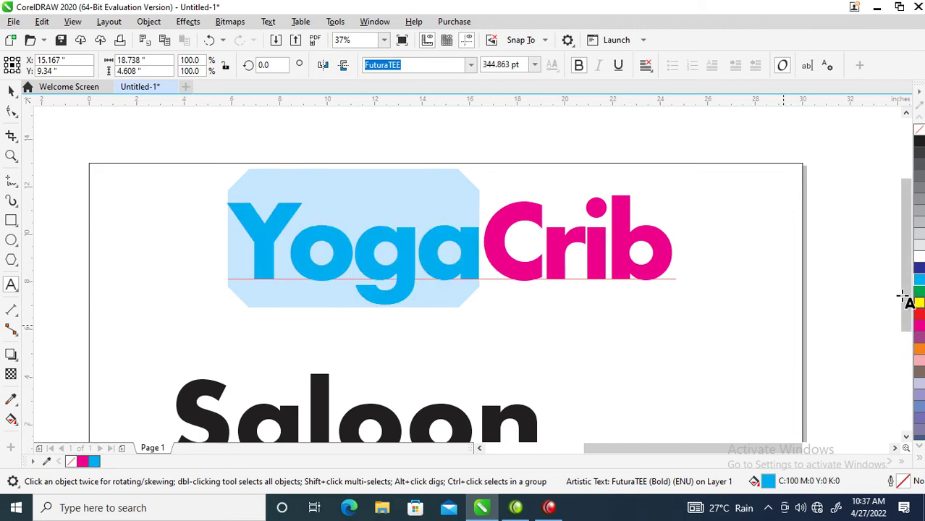
pyautogui.hotkey('ctrl', 'space')
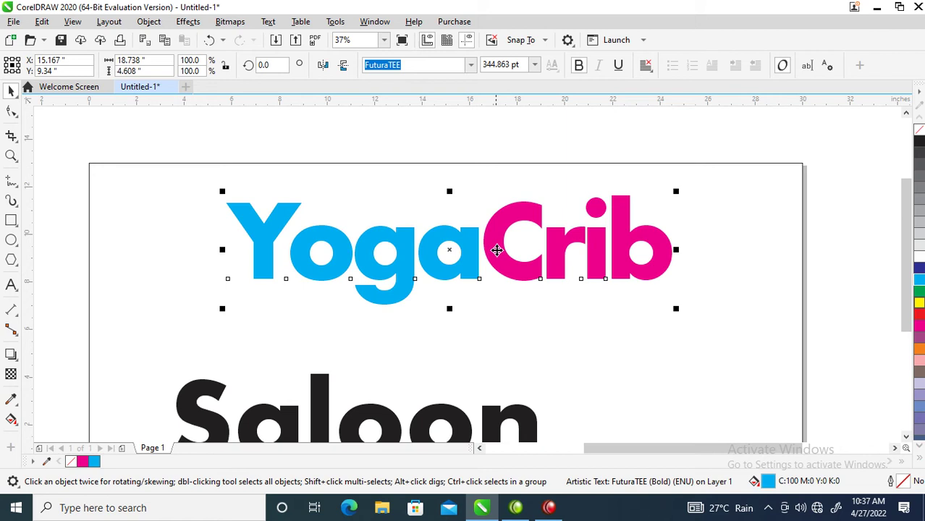
# Break the logo text apart so Yoga and Crib become separate words.
pyautogui.press('z')
pyautogui.moveTo(206, 176); pyautogui.dragTo(464, 294)
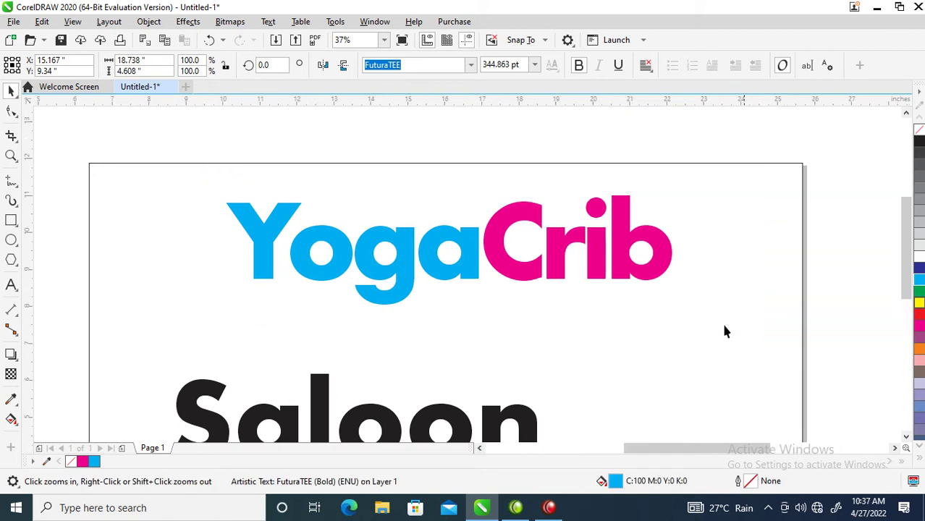
pyautogui.press('space')
pyautogui.doubleClick(470, 251)
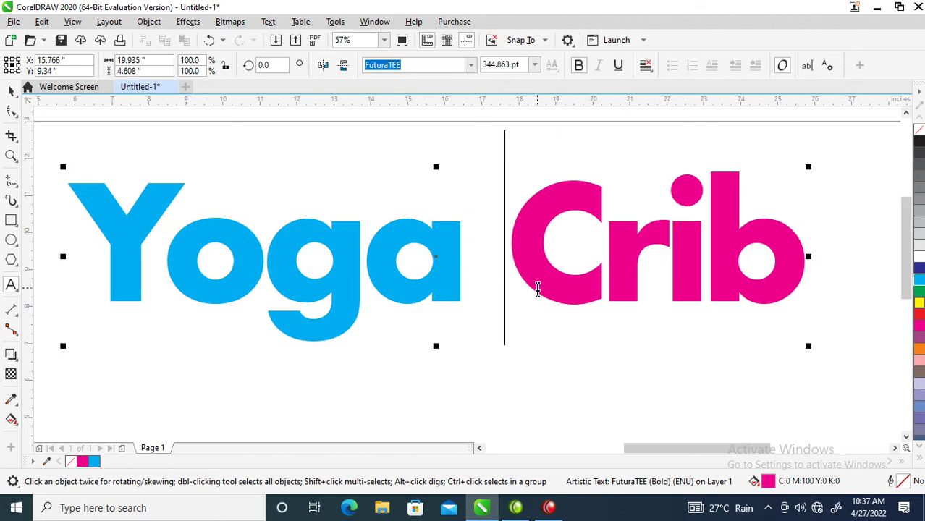
pyautogui.hotkey('ctrl', 'k')
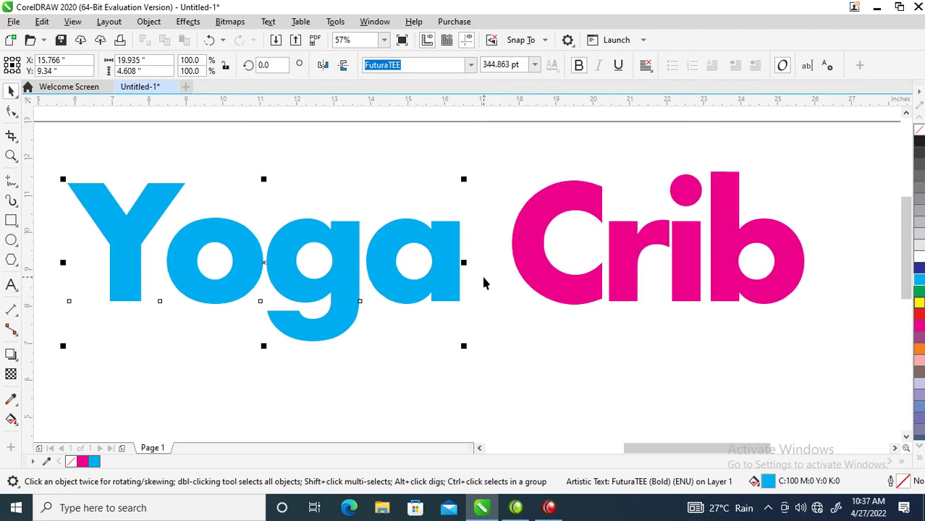
# Convert both the Yoga and Crib words to curves.
pyautogui.scroll(-3, 484, 282)
pyautogui.scroll(-2, 464, 227)
pyautogui.press('z')
pyautogui.moveTo(309, 184); pyautogui.dragTo(614, 320)
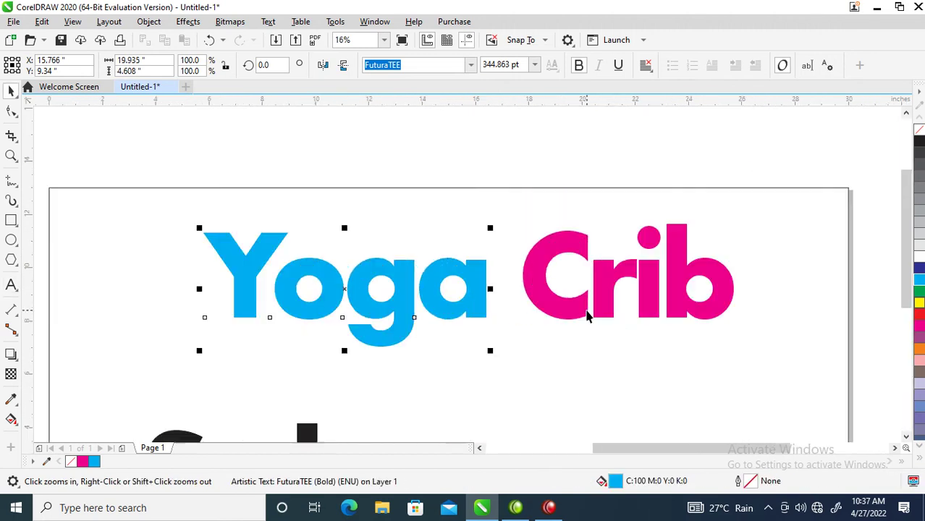
pyautogui.keyDown('shift'); pyautogui.click(541, 306); pyautogui.keyUp('shift')
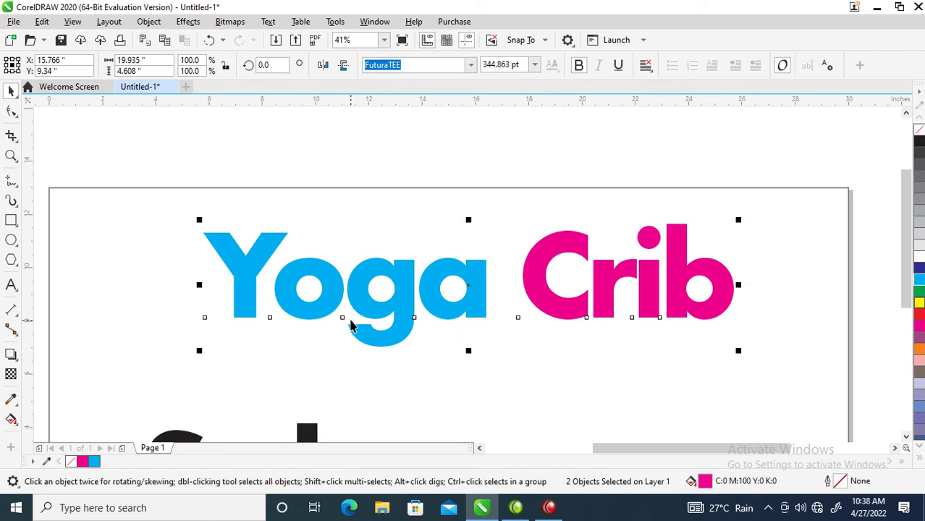
pyautogui.rightClick(397, 273)
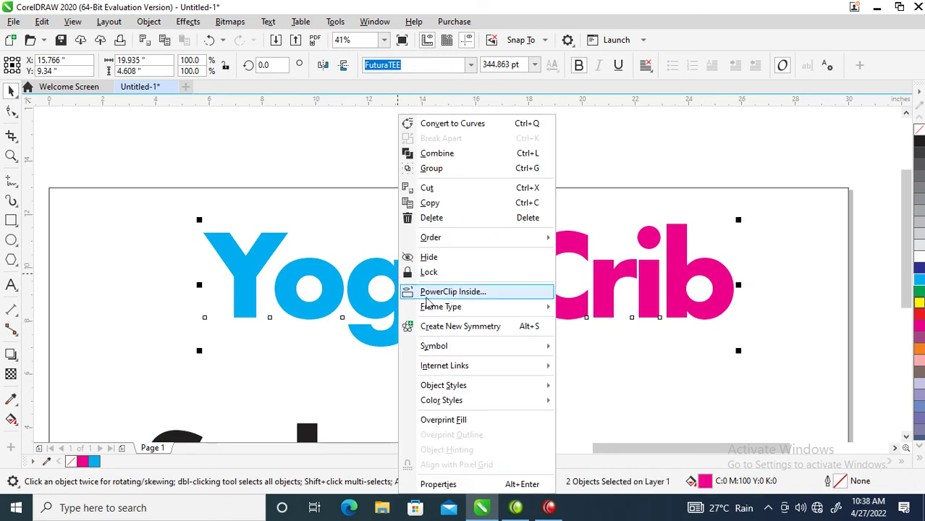
pyautogui.click(452, 124)
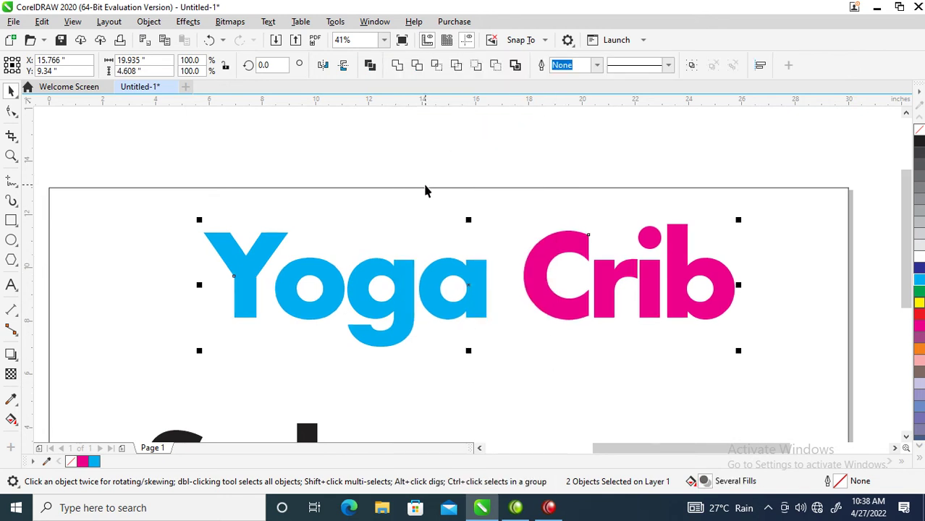
pyautogui.click(390, 130)
pyautogui.scroll(-3, 404, 258)
pyautogui.press('z')
pyautogui.moveTo(250, 184)
pyautogui.mouseDown()
pyautogui.moveTo(457, 332)
pyautogui.moveTo(592, 350)
pyautogui.mouseUp()
# Select Yoga and attempt Contour drags, dismissing the offset-too-large errors.
pyautogui.moveTo(182, 170); pyautogui.dragTo(804, 399)
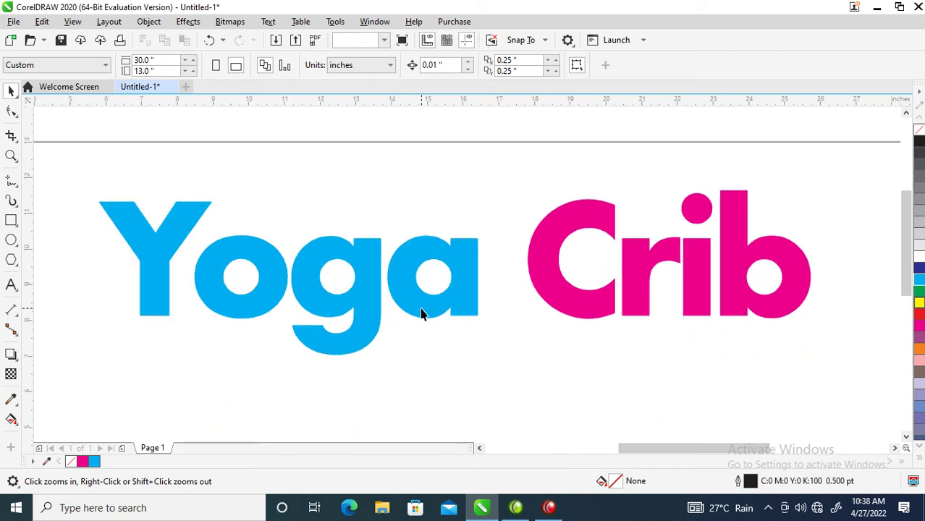
pyautogui.click(423, 313)
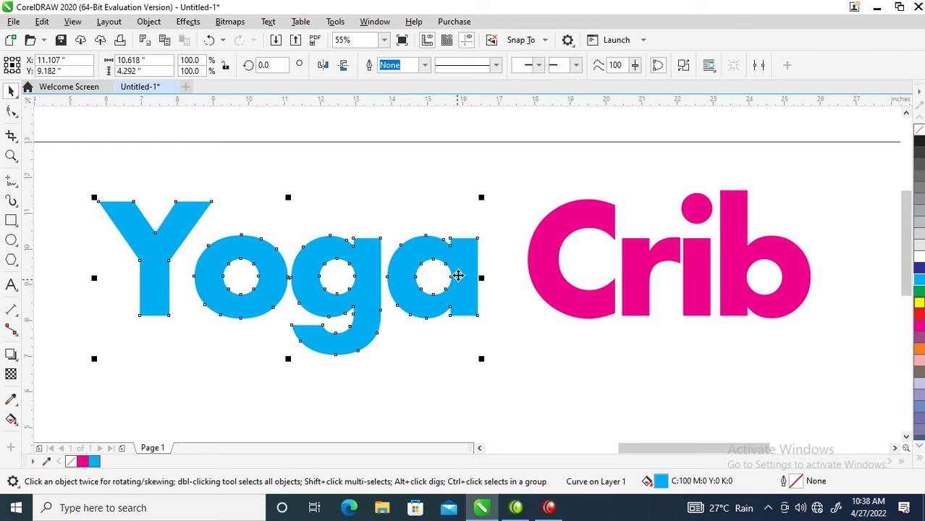
pyautogui.click(14, 358)
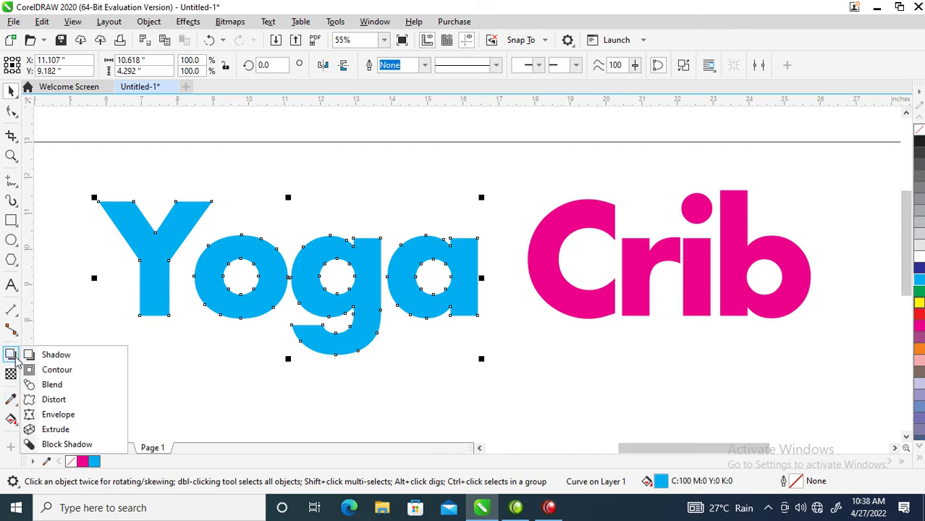
pyautogui.click(58, 370)
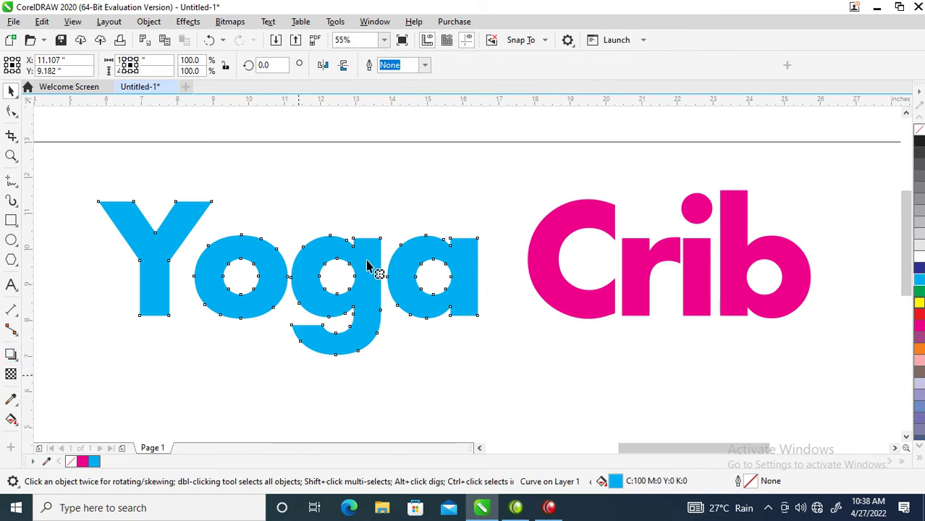
pyautogui.moveTo(296, 310); pyautogui.dragTo(288, 355)
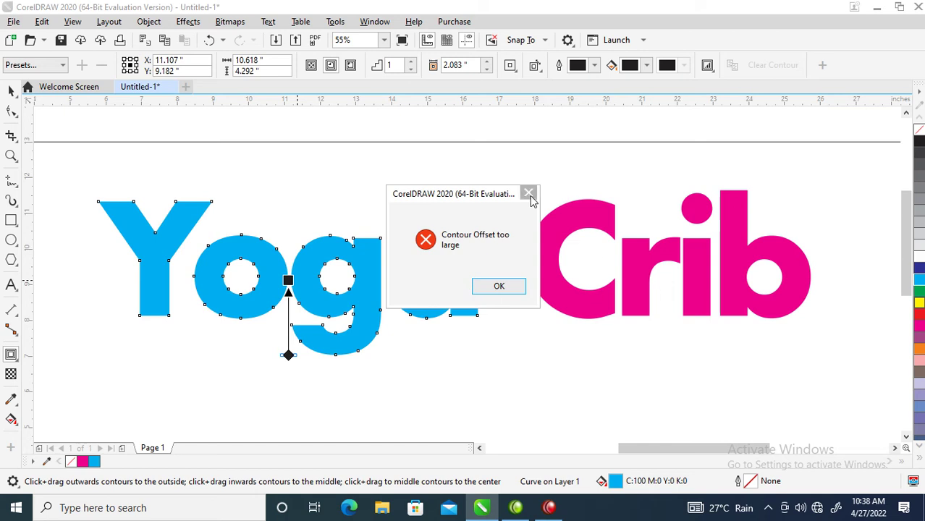
pyautogui.click(529, 193)
pyautogui.moveTo(370, 273); pyautogui.dragTo(341, 292)
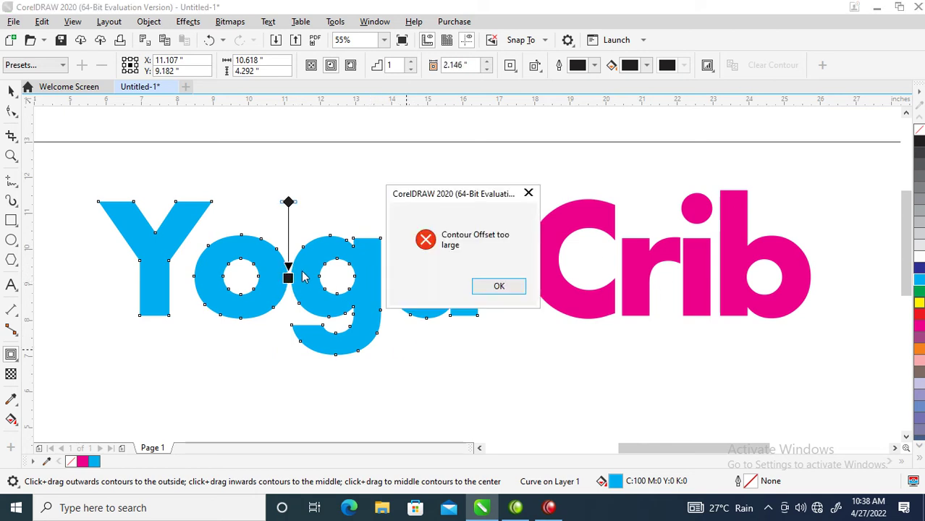
pyautogui.click(518, 287)
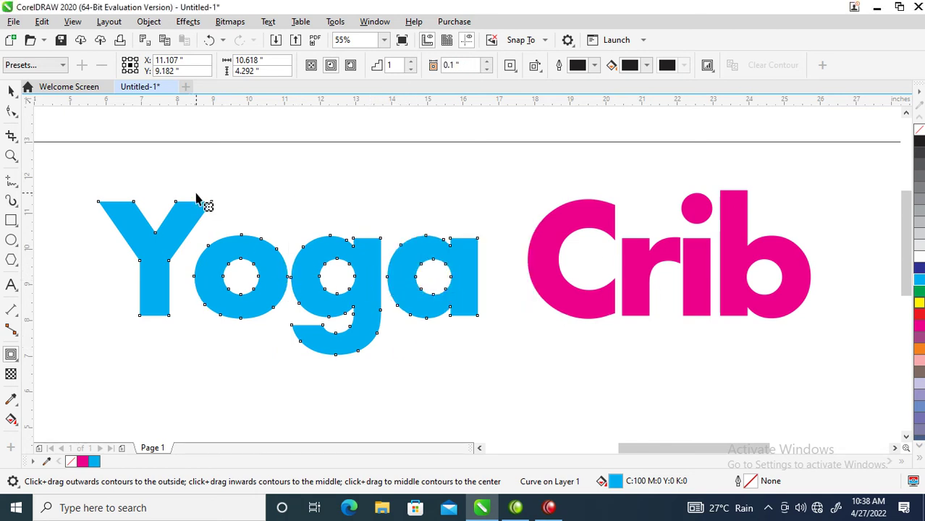
pyautogui.moveTo(181, 211); pyautogui.dragTo(206, 252)
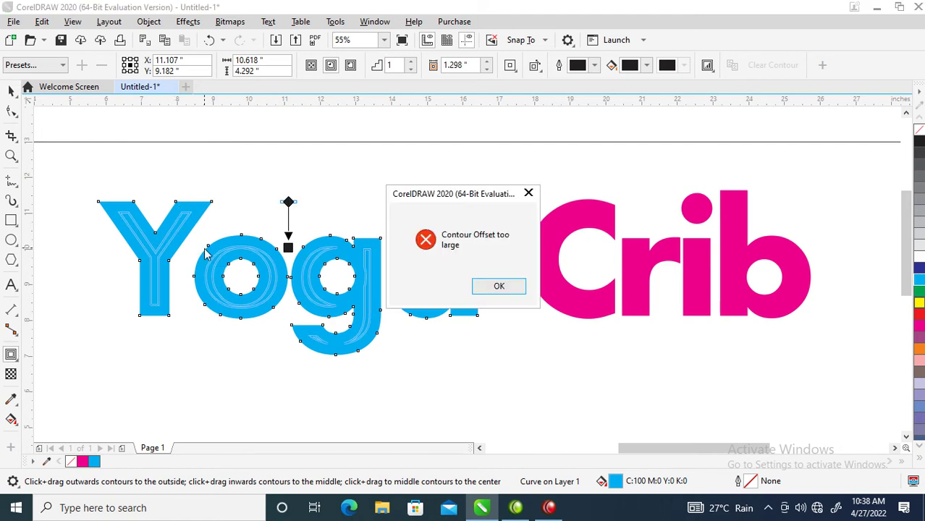
pyautogui.click(498, 288)
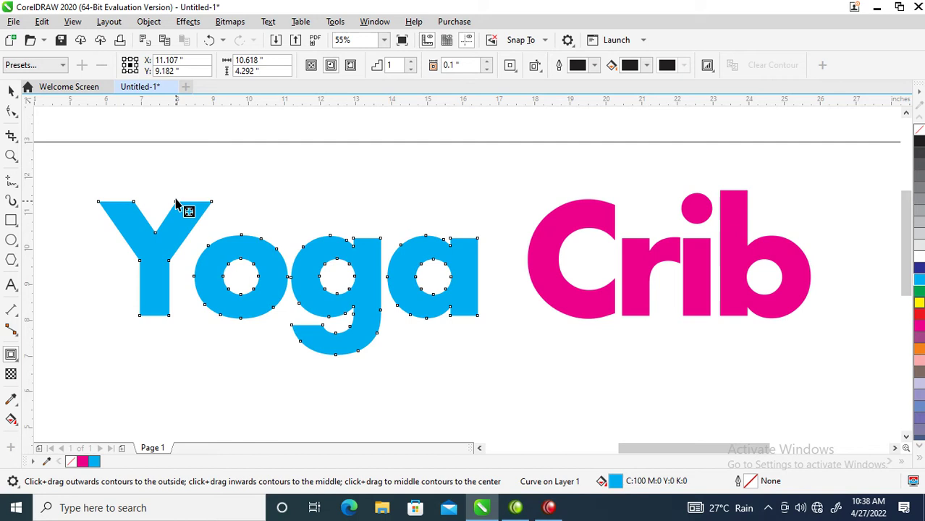
# Pull a tight outward contour around Yoga with 2 steps.
pyautogui.moveTo(181, 207); pyautogui.dragTo(171, 189)
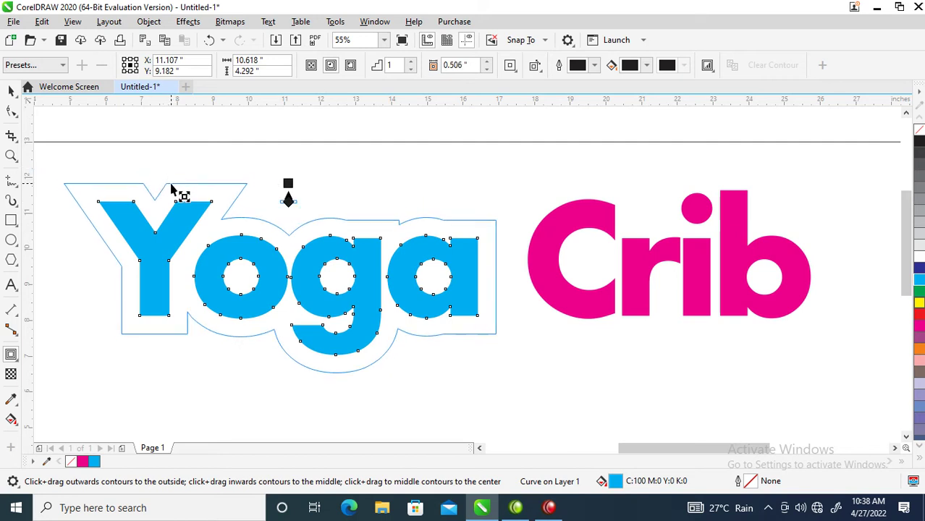
pyautogui.moveTo(172, 190); pyautogui.dragTo(182, 201)
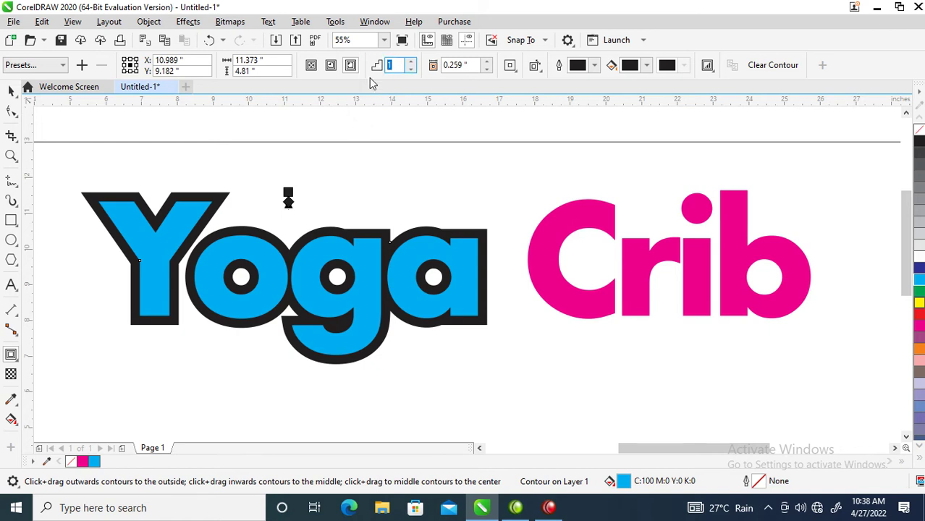
pyautogui.write('2')
pyautogui.press('Return')
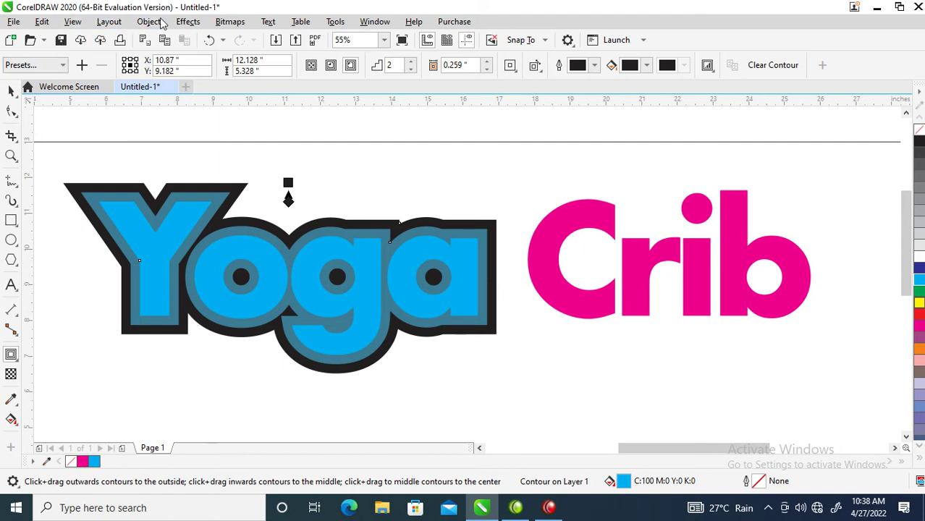
# Try copying Yoga's styling onto Crib, then undo to keep Crib pink.
pyautogui.click(11, 90)
pyautogui.click(373, 259)
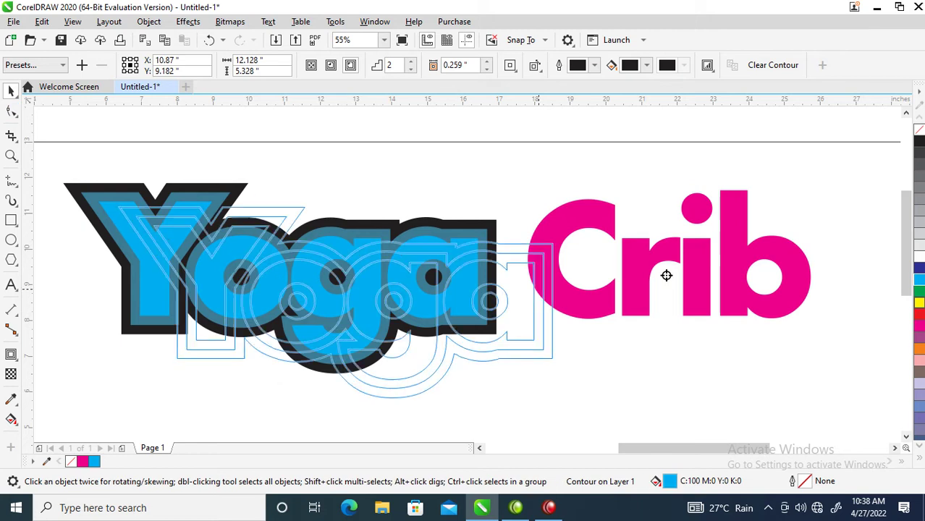
pyautogui.moveTo(340, 286); pyautogui.dragTo(694, 280)
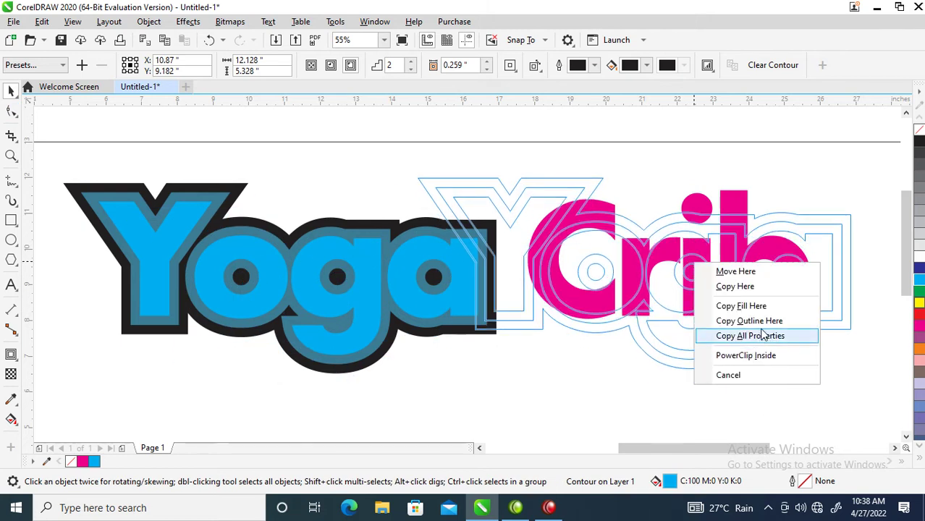
pyautogui.click(750, 336)
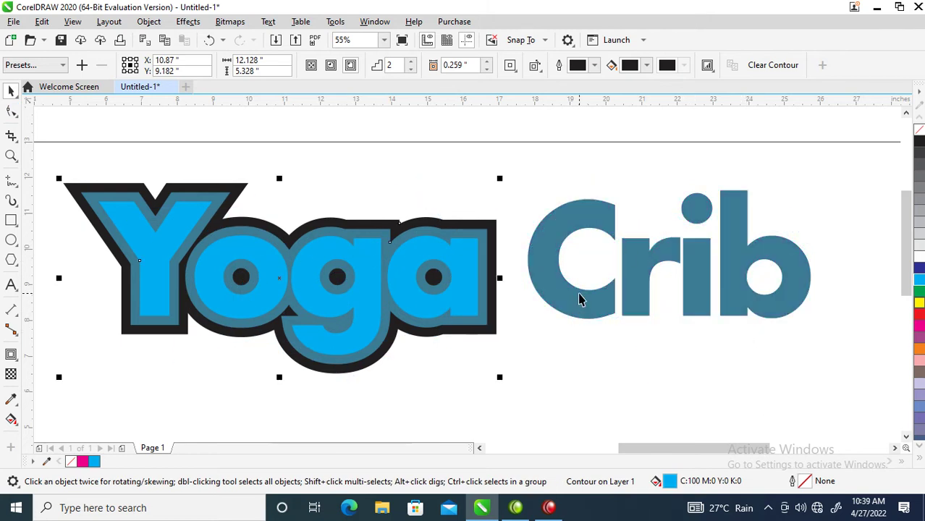
pyautogui.hotkey('ctrl', 'z')
pyautogui.click(489, 226)
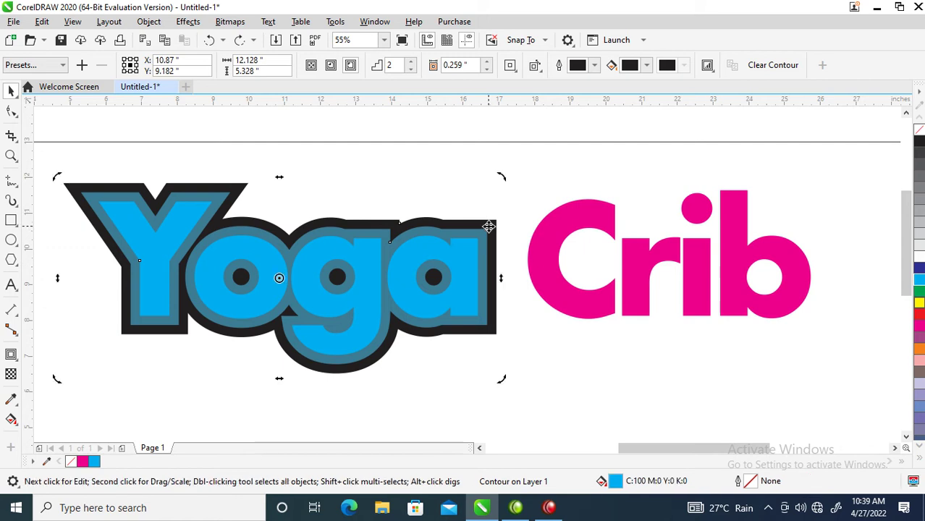
pyautogui.moveTo(489, 227); pyautogui.dragTo(570, 234)
pyautogui.click(650, 312)
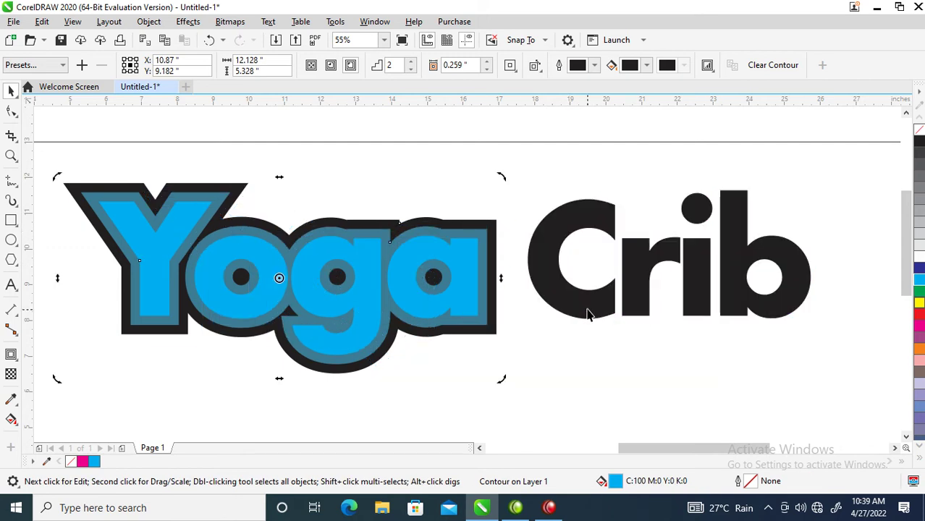
pyautogui.hotkey('ctrl', 'z')
pyautogui.click(490, 235)
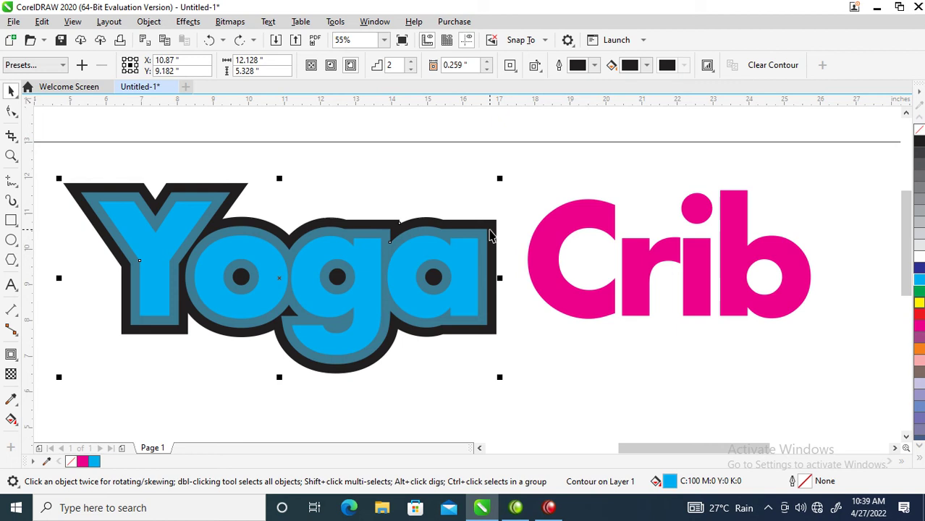
# Break Yoga's contour apart and ungroup its rings.
pyautogui.click(149, 21)
pyautogui.click(218, 307)
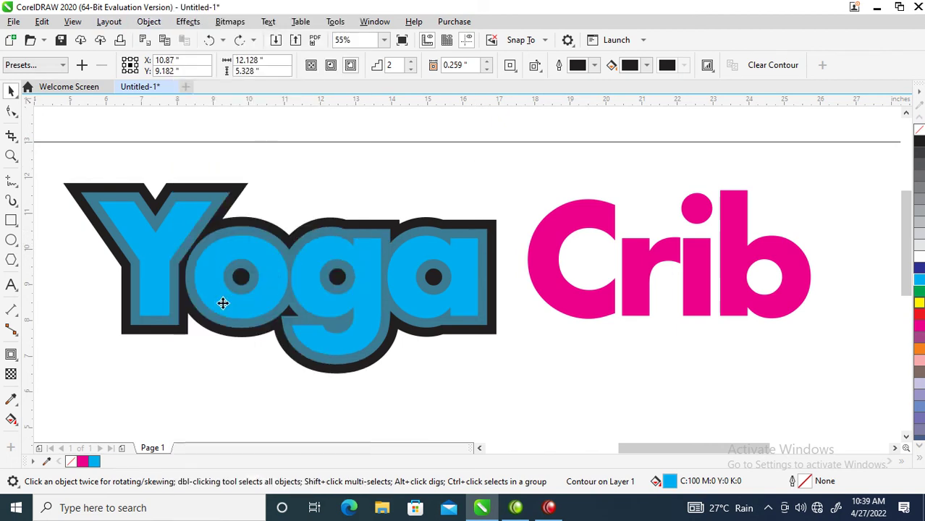
pyautogui.click(500, 281)
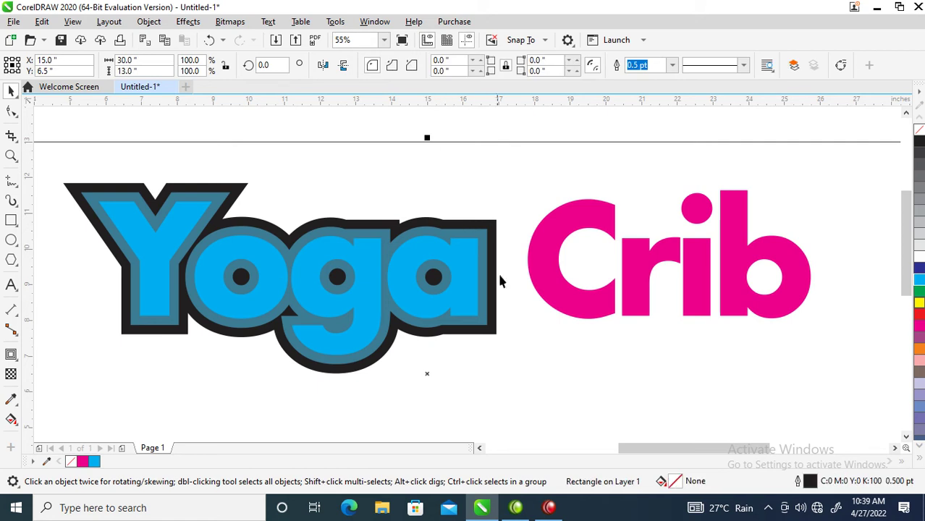
pyautogui.click(484, 239)
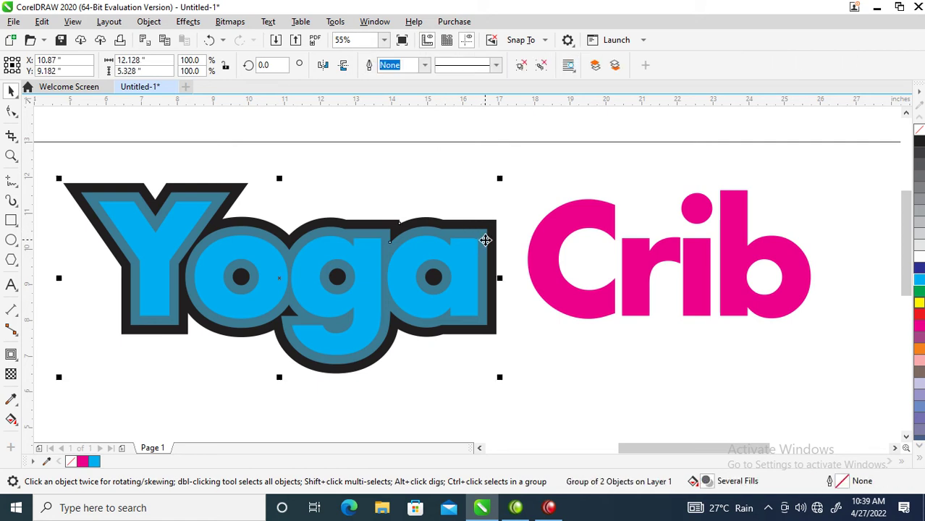
pyautogui.click(541, 66)
pyautogui.click(481, 244)
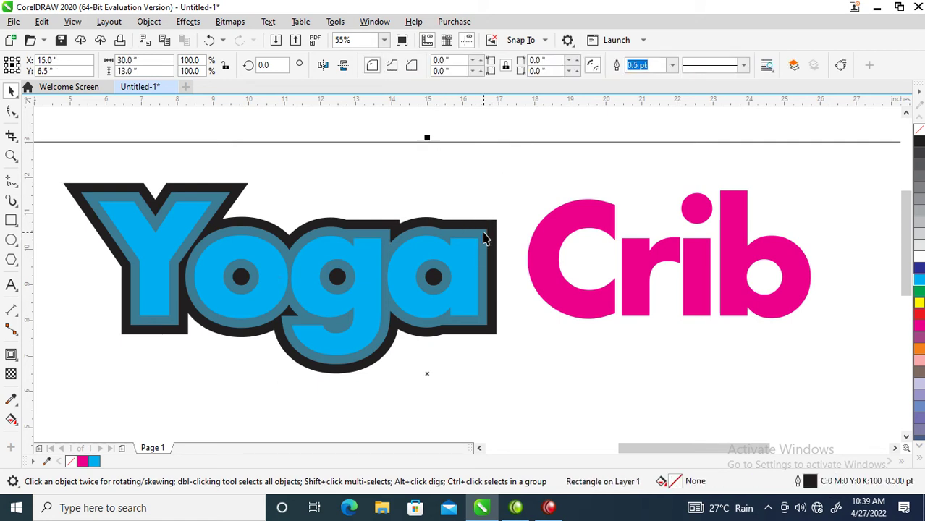
# Fill Yoga's inner ring white and its outer outline magenta.
pyautogui.click(484, 240)
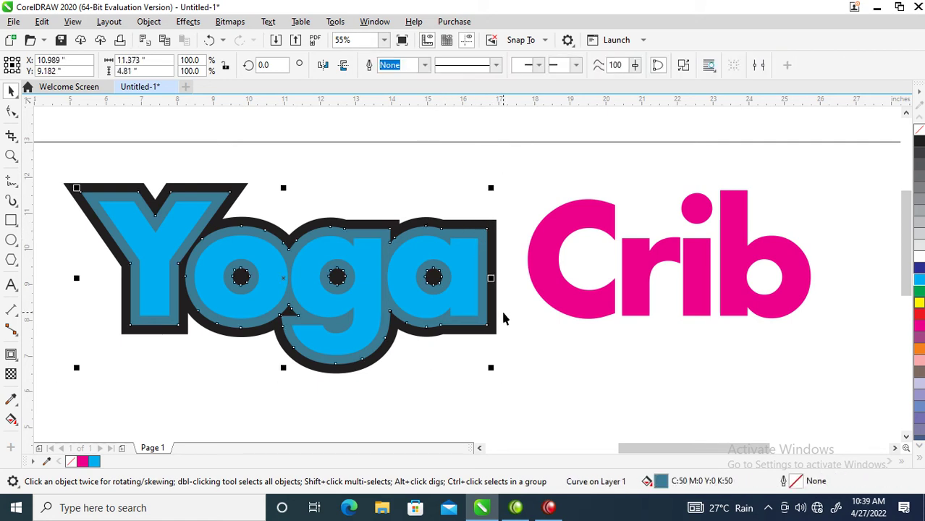
pyautogui.click(919, 258)
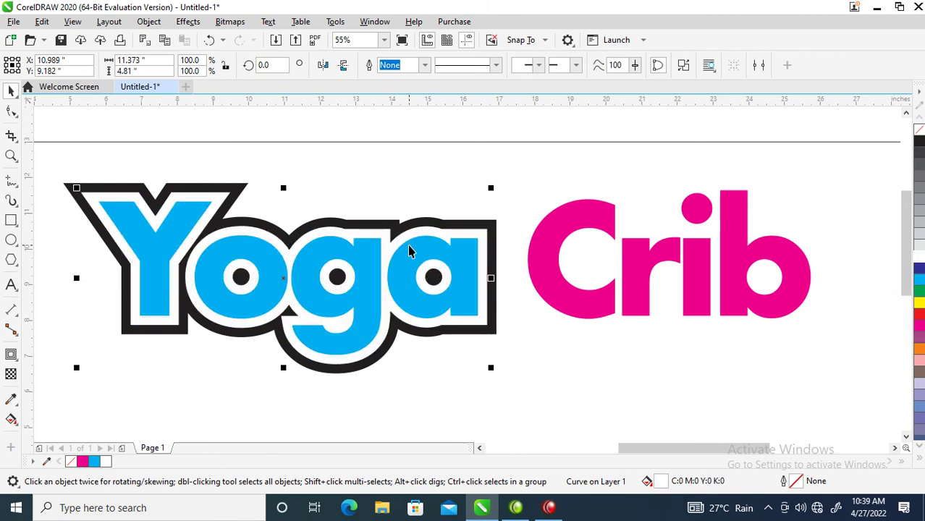
pyautogui.click(493, 229)
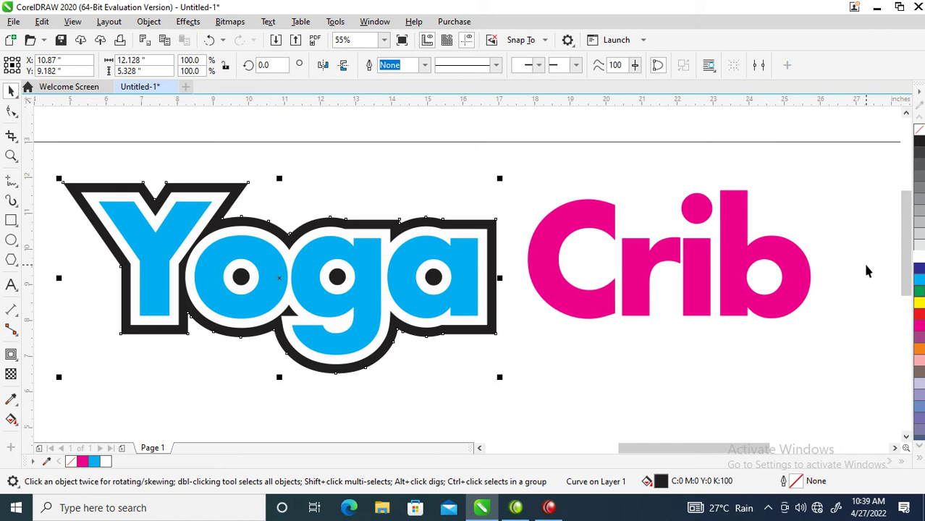
pyautogui.click(920, 327)
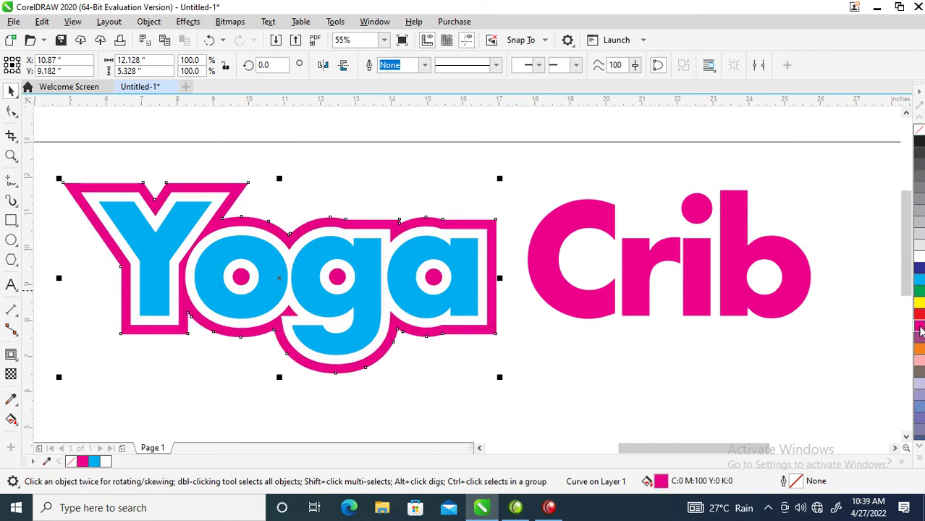
pyautogui.click(581, 310)
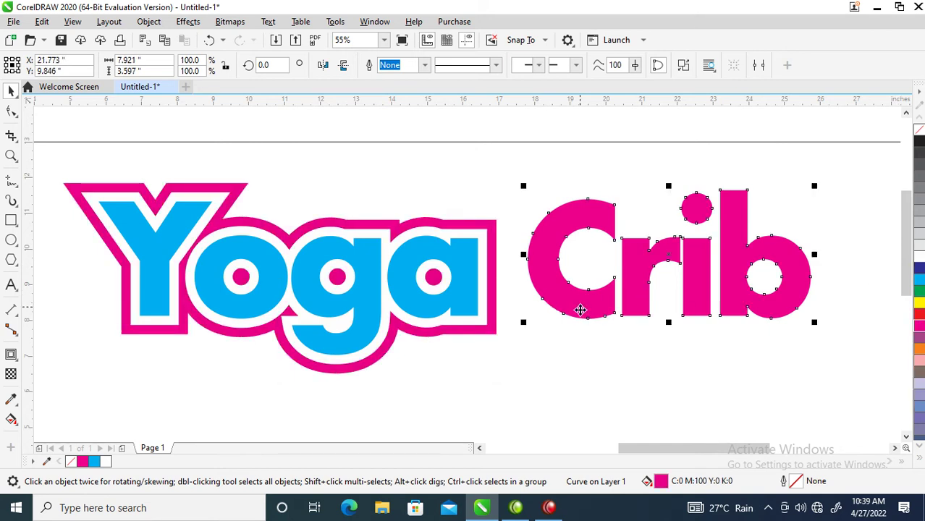
# Drag a moderate-width outward contour around Crib after an offset-too-large warning.
pyautogui.click(13, 356)
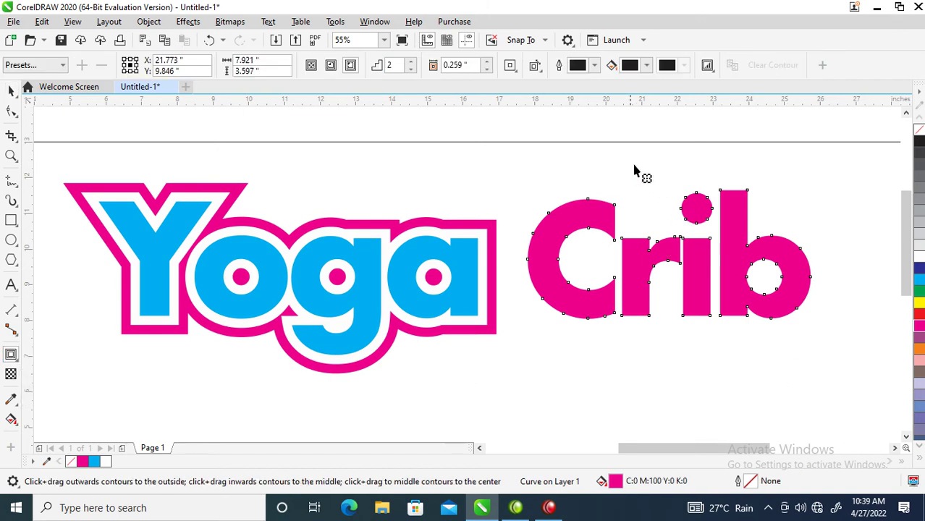
pyautogui.moveTo(617, 209); pyautogui.dragTo(638, 190)
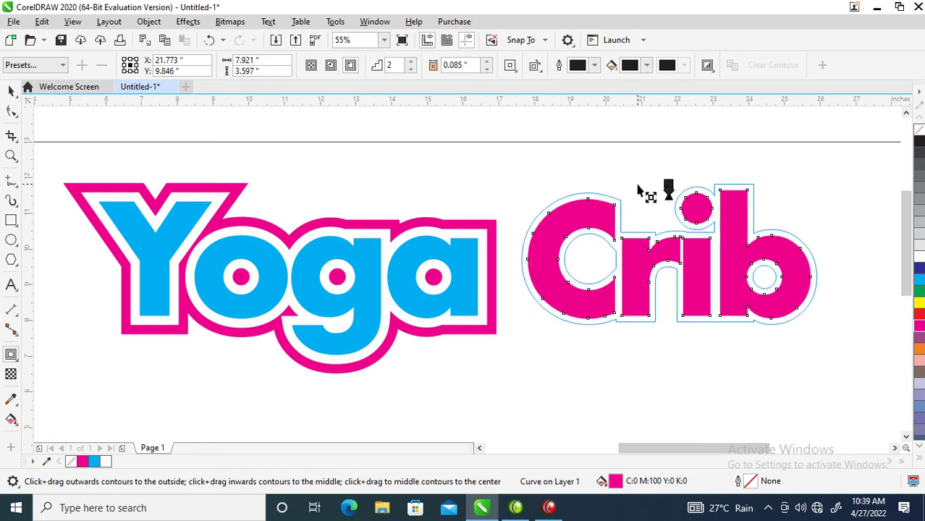
pyautogui.moveTo(638, 190); pyautogui.dragTo(640, 188)
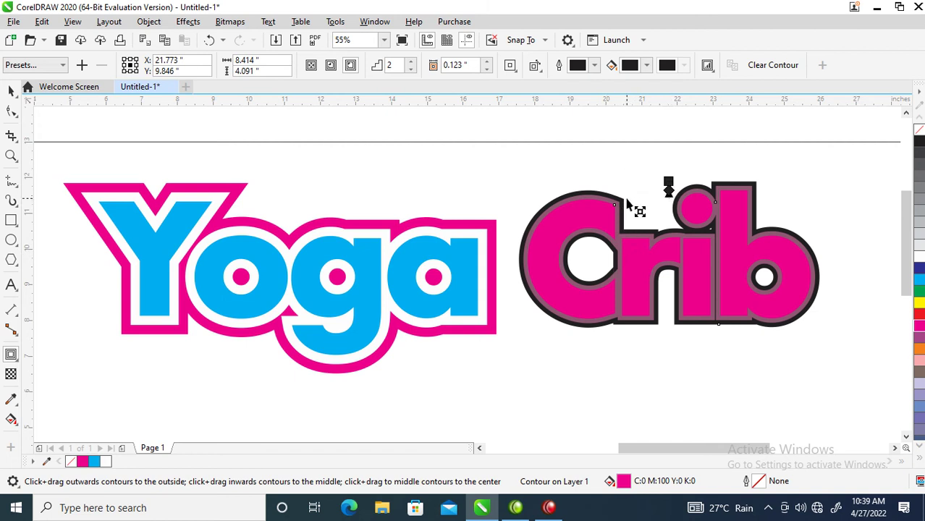
pyautogui.moveTo(616, 208); pyautogui.dragTo(642, 180)
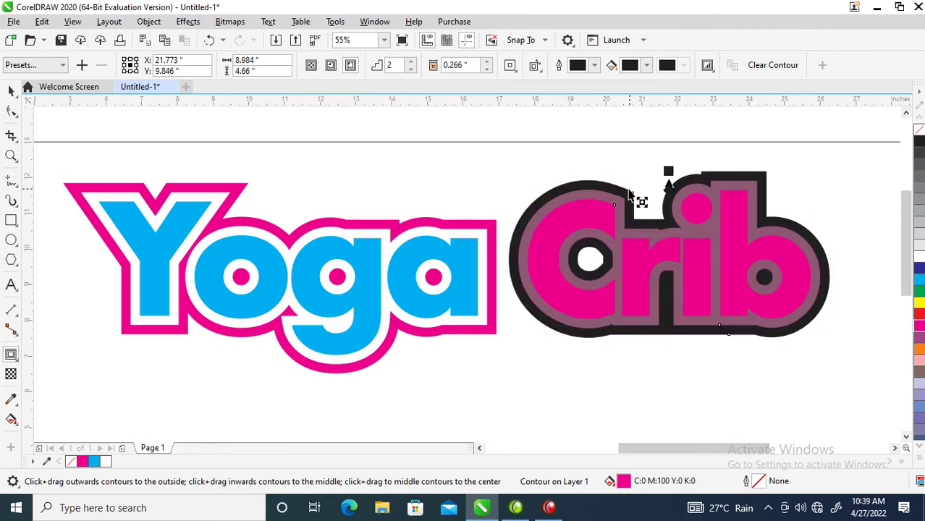
pyautogui.moveTo(614, 204); pyautogui.dragTo(603, 226)
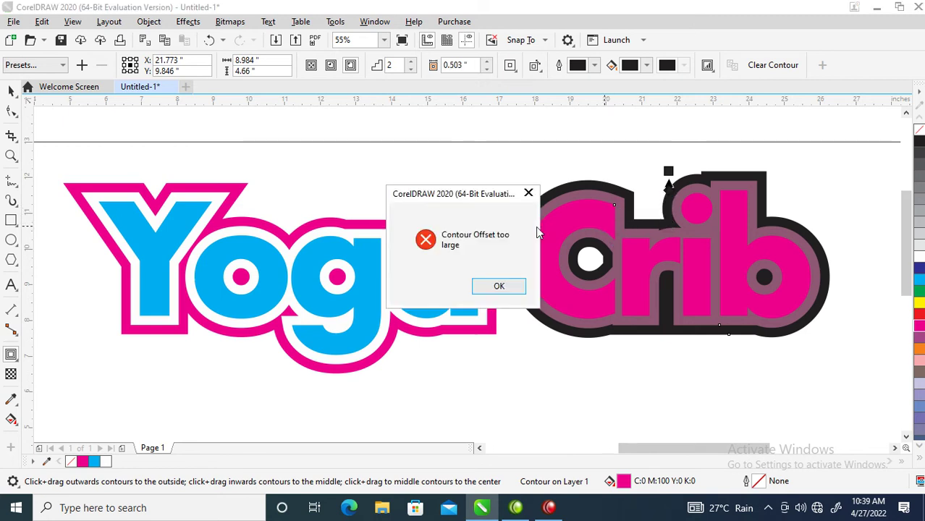
pyautogui.click(530, 195)
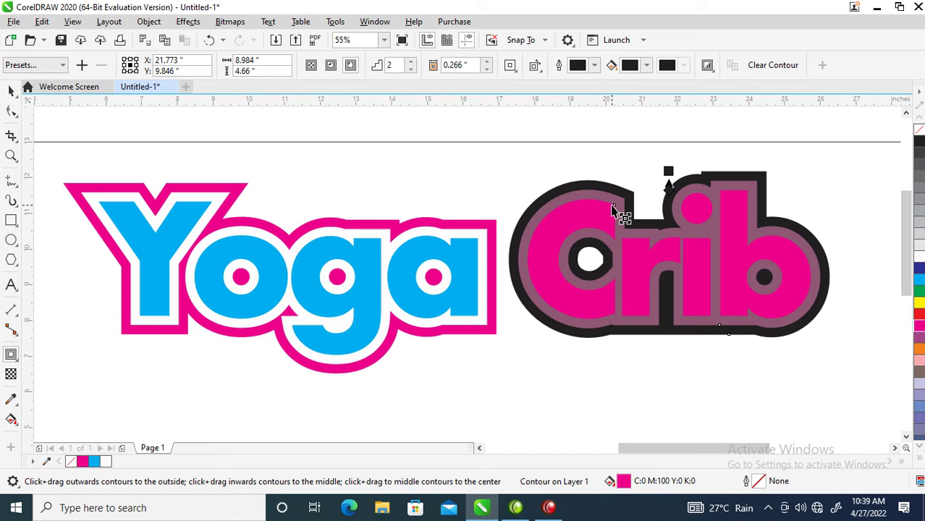
pyautogui.moveTo(611, 206); pyautogui.dragTo(637, 189)
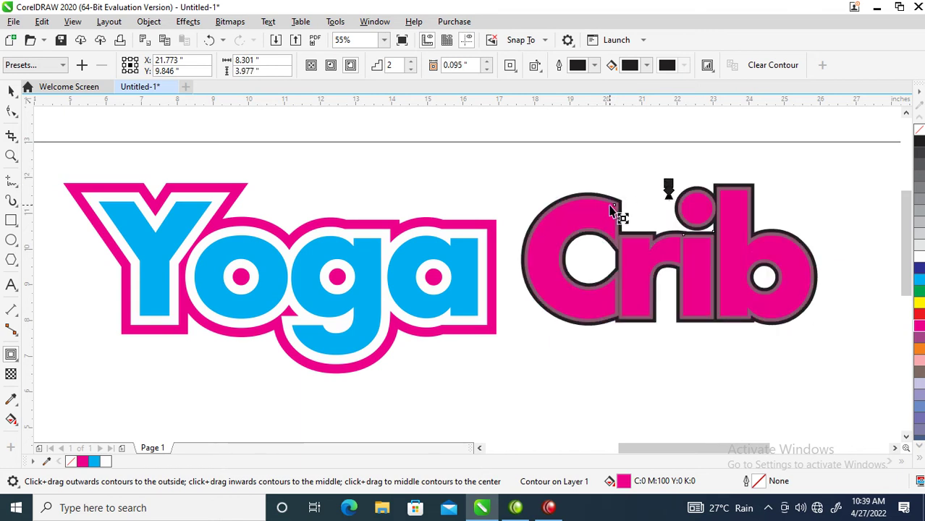
pyautogui.moveTo(617, 212); pyautogui.dragTo(650, 182)
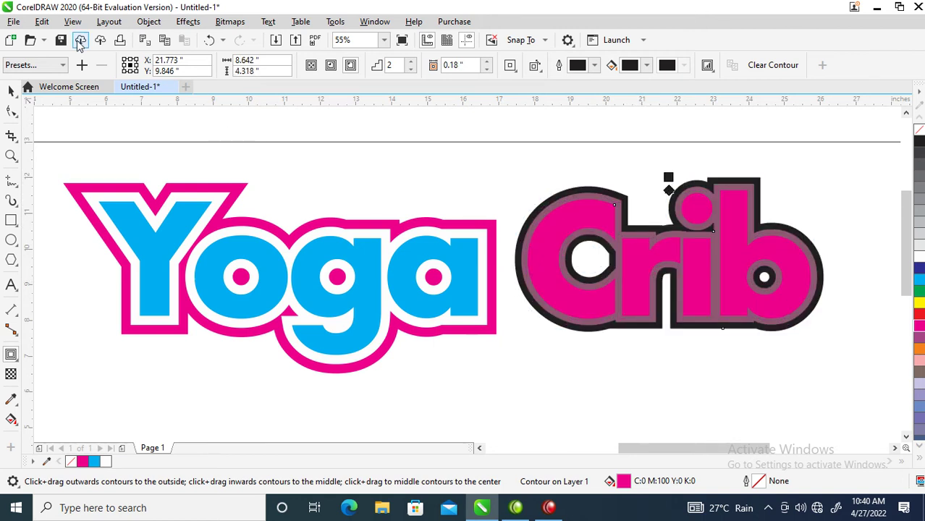
# Break Crib's contour apart into separate shapes.
pyautogui.click(148, 21)
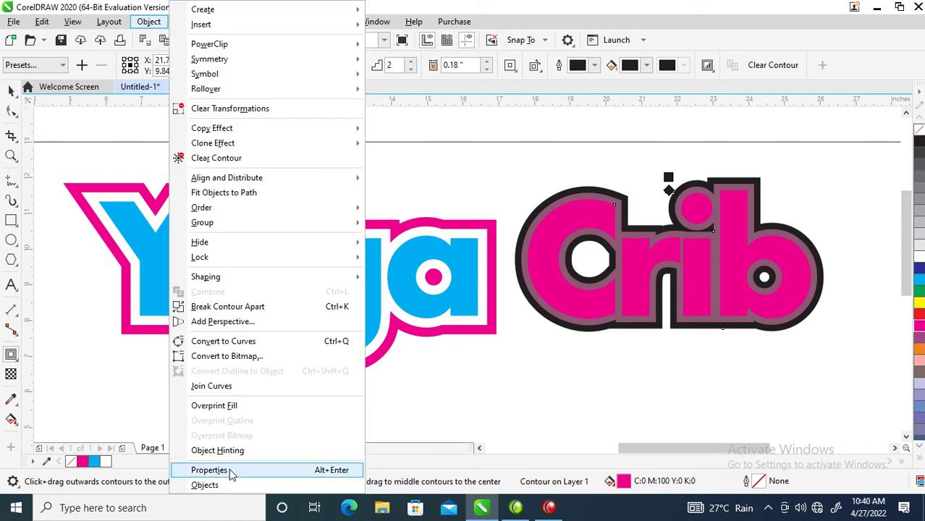
pyautogui.click(229, 307)
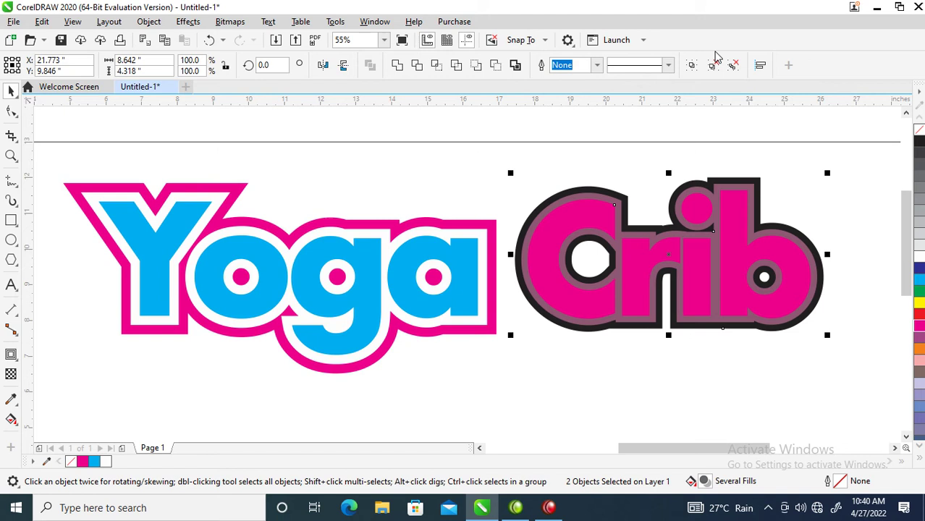
pyautogui.click(422, 181)
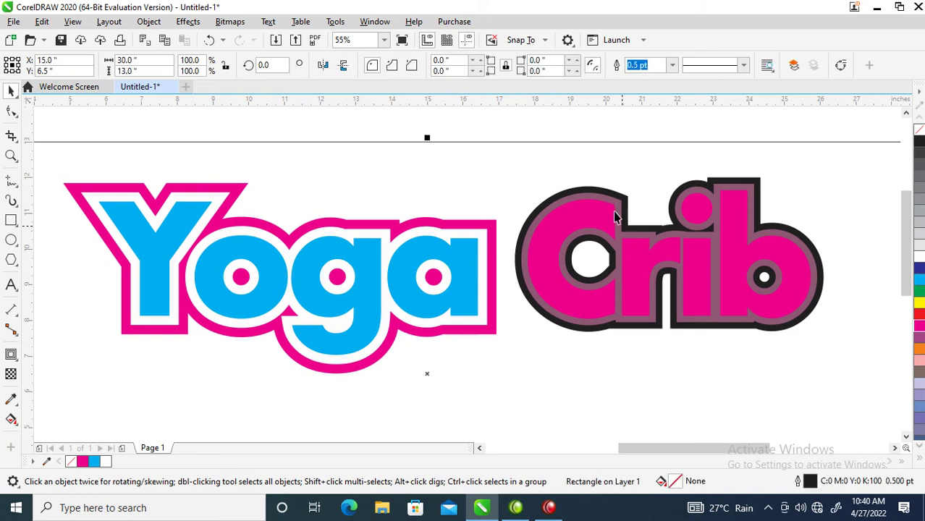
# Fill Crib's inner ring white and its outer outline cyan.
pyautogui.click(614, 203)
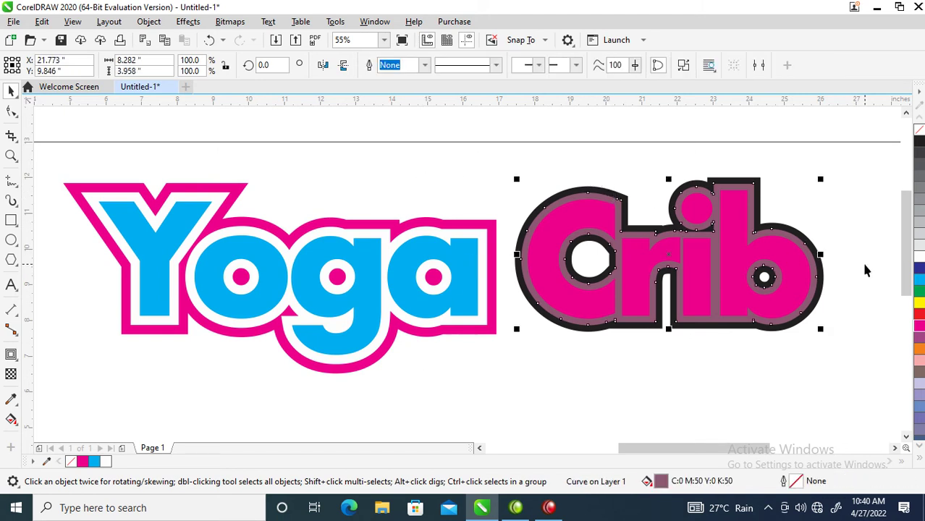
pyautogui.click(920, 257)
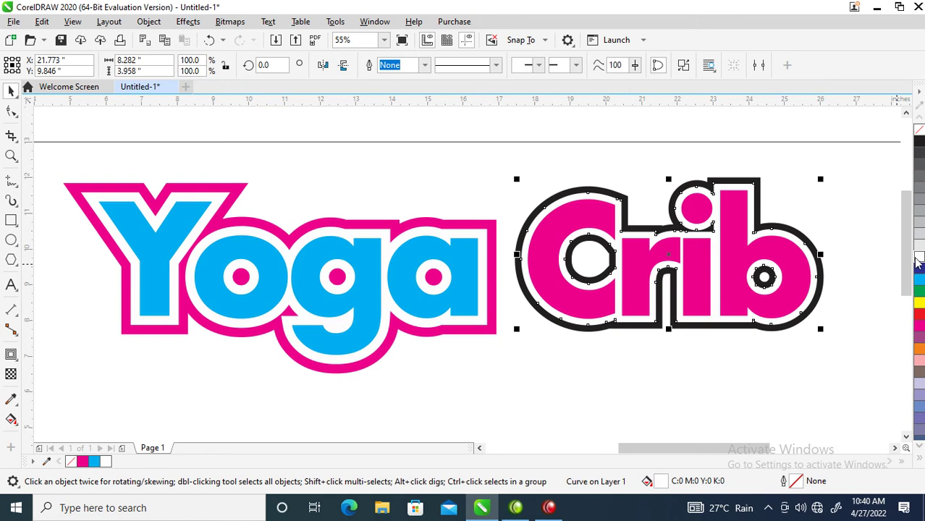
pyautogui.click(624, 197)
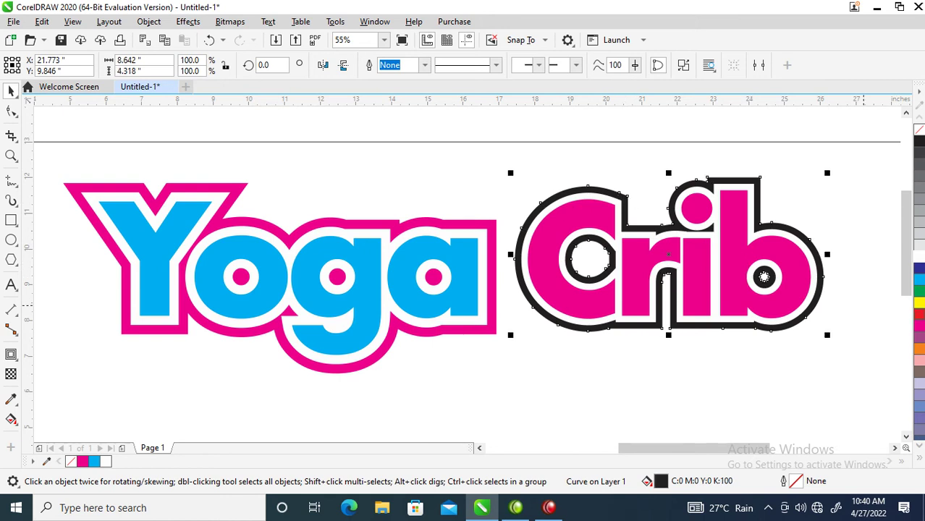
pyautogui.click(919, 279)
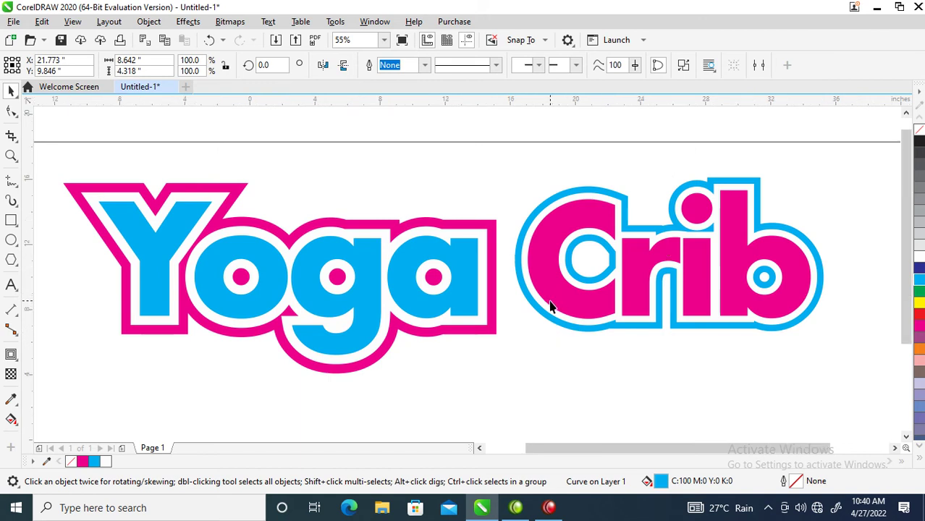
pyautogui.scroll(-3, 555, 304)
pyautogui.press('z')
pyautogui.moveTo(234, 195); pyautogui.dragTo(717, 384)
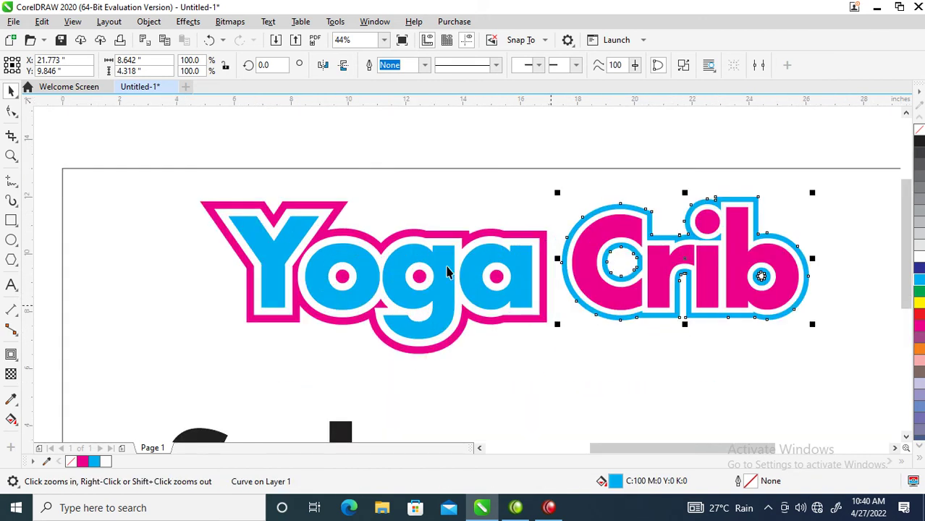
pyautogui.press('space')
# Slide the Yoga lettering right until it touches Crib.
pyautogui.moveTo(179, 160); pyautogui.dragTo(544, 357)
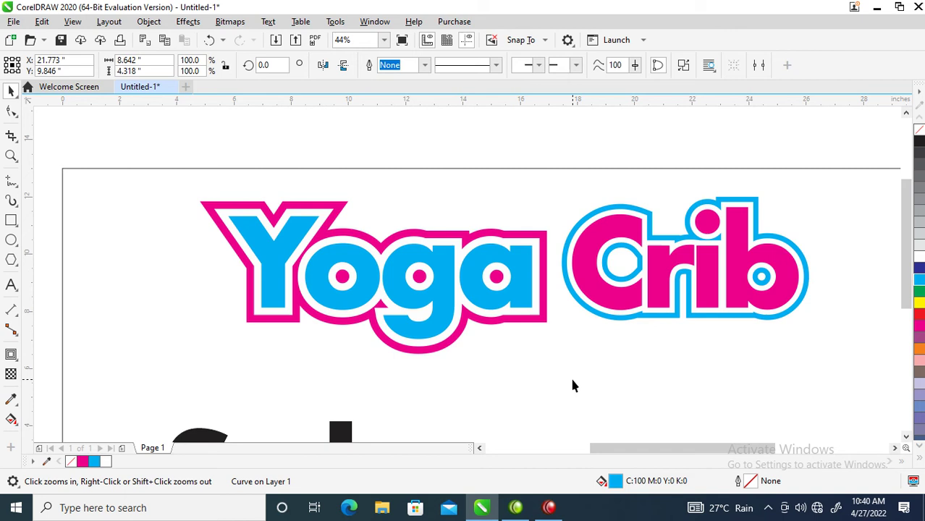
pyautogui.moveTo(532, 303); pyautogui.dragTo(549, 303)
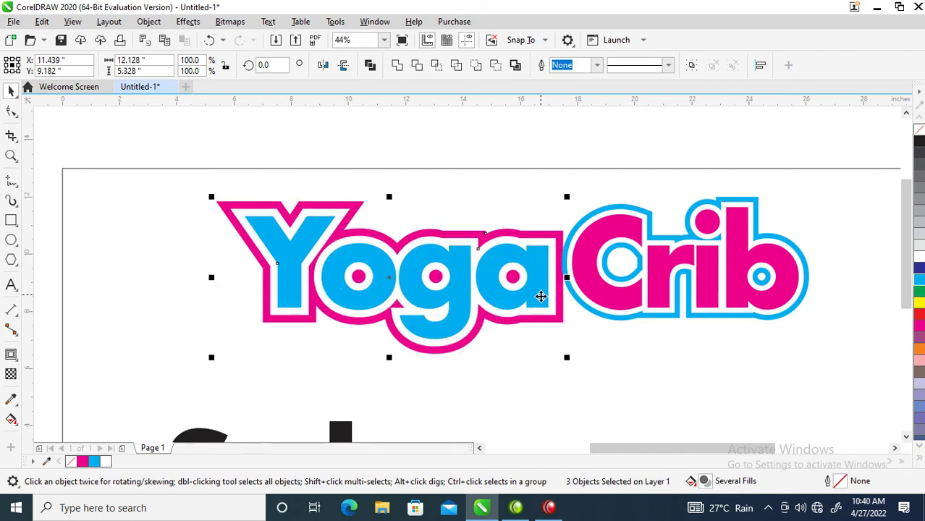
pyautogui.scroll(-2, 558, 318)
pyautogui.press('z')
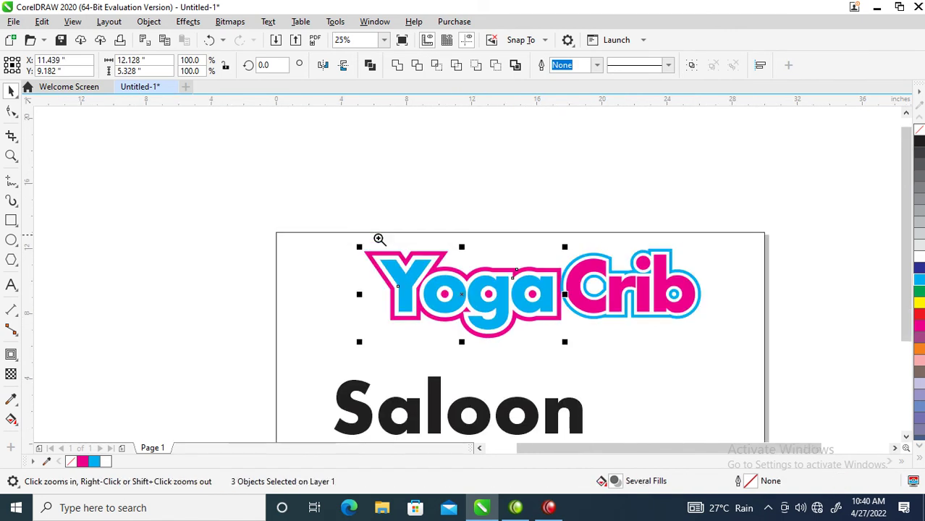
pyautogui.moveTo(289, 208)
pyautogui.mouseDown()
pyautogui.moveTo(463, 308)
pyautogui.moveTo(776, 397)
pyautogui.mouseUp()
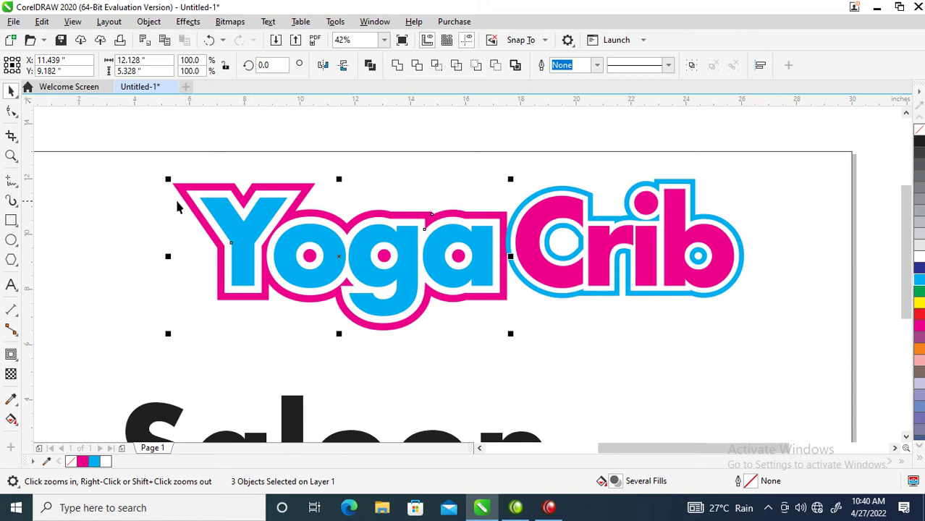
# Marquee-select all six Yoga and Crib pieces and group them with Ctrl+G.
pyautogui.click(181, 116)
pyautogui.click(284, 186)
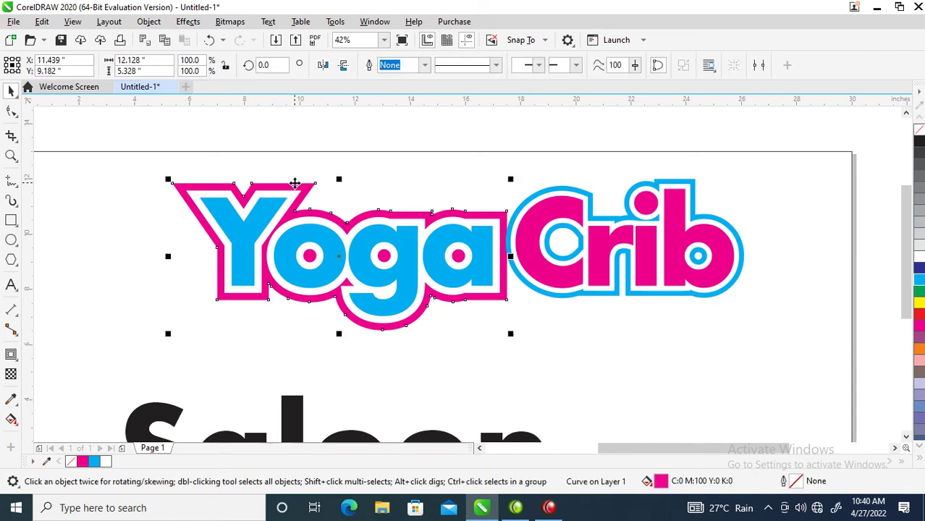
pyautogui.moveTo(104, 119); pyautogui.dragTo(811, 389)
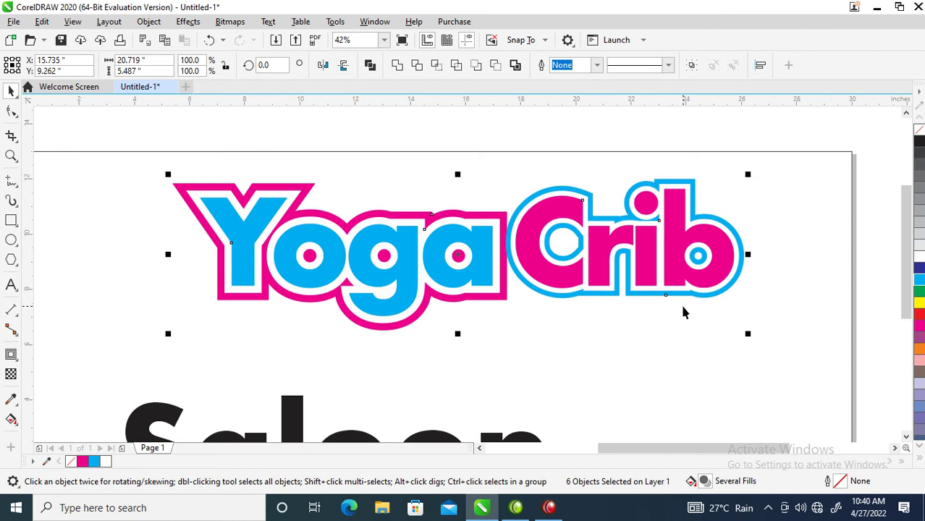
pyautogui.hotkey('ctrl', 'g')
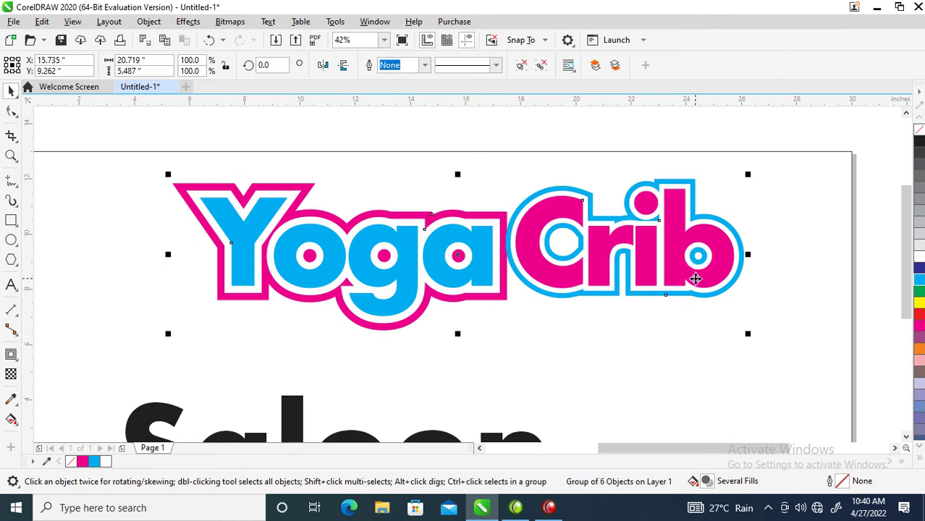
# Duplicate the logo upward and give the copy a 20% black fill and outline.
pyautogui.moveTo(695, 278); pyautogui.dragTo(706, 210)
pyautogui.rightClick(706, 210)
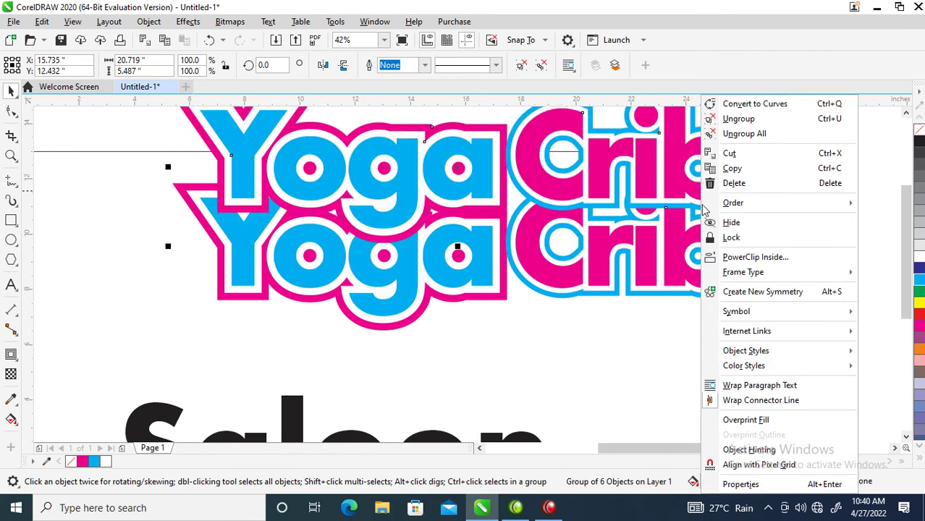
pyautogui.click(667, 203)
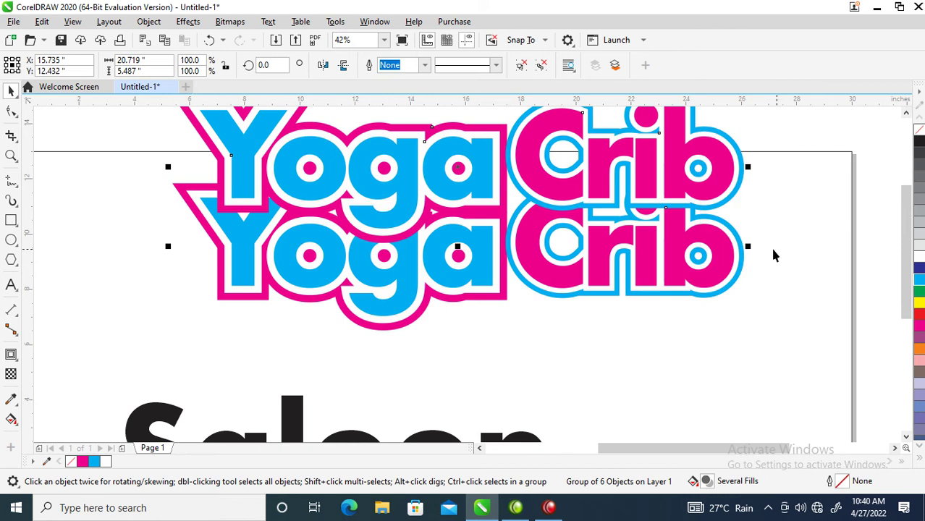
pyautogui.click(921, 237)
pyautogui.rightClick(920, 238)
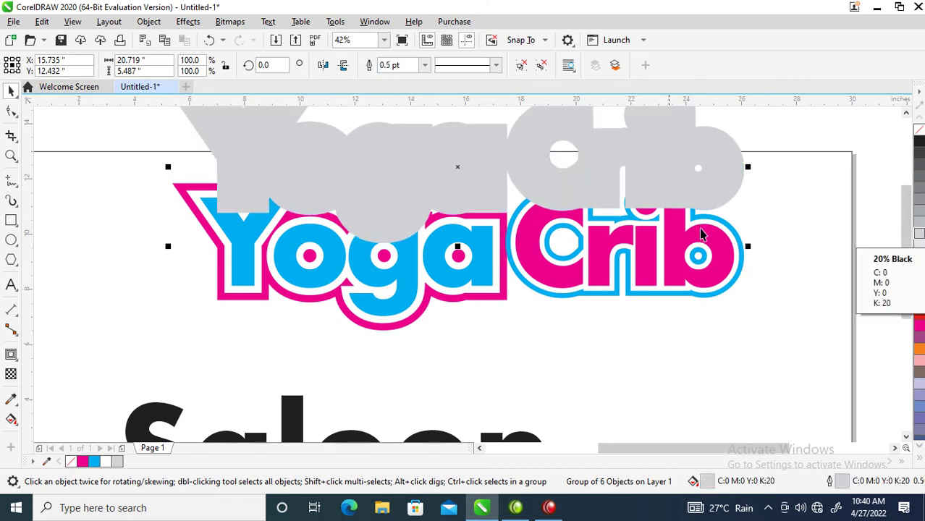
# Place the grey copy behind the logo, offset down-right, and darken it to 30% black.
pyautogui.moveTo(659, 181)
pyautogui.mouseDown()
pyautogui.moveTo(655, 261)
pyautogui.moveTo(612, 288)
pyautogui.mouseUp()
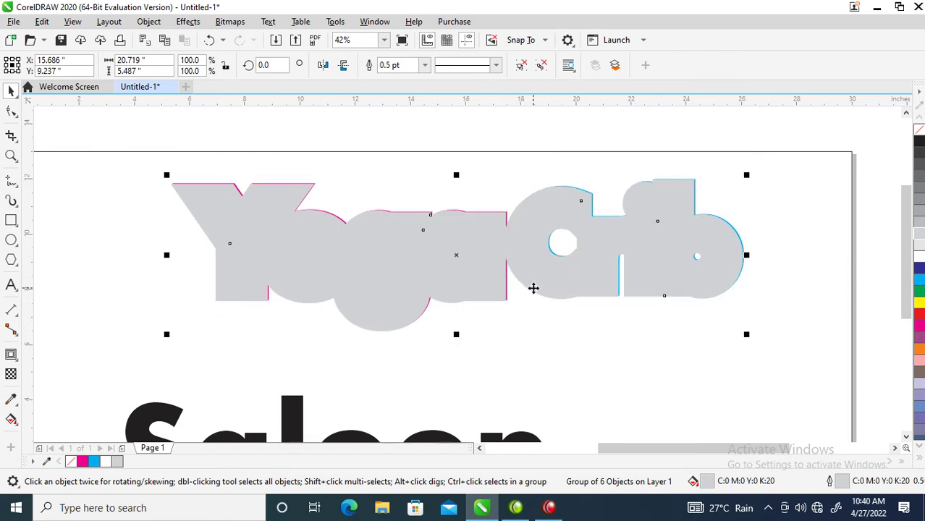
pyautogui.hotkey('shift', 'pagedown')
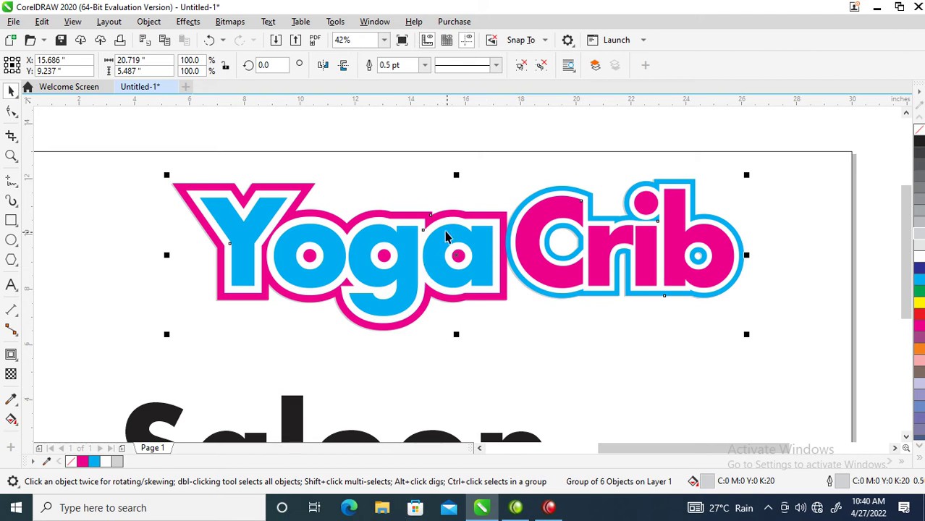
pyautogui.moveTo(457, 257); pyautogui.dragTo(463, 268)
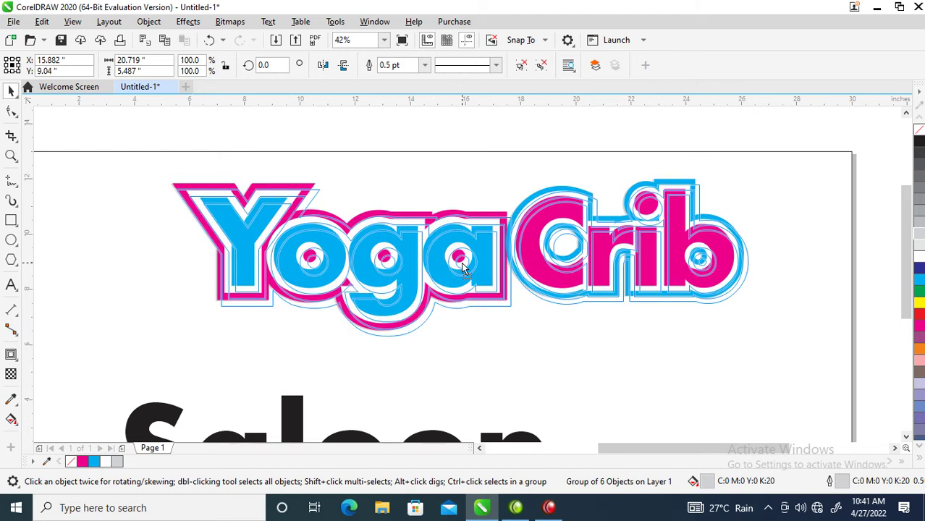
pyautogui.moveTo(464, 268); pyautogui.dragTo(463, 268)
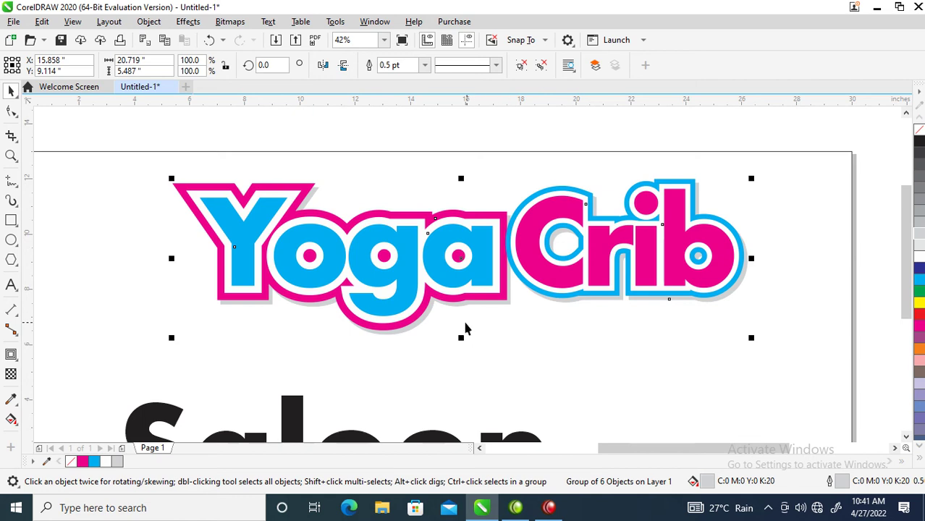
pyautogui.moveTo(445, 305); pyautogui.dragTo(450, 314)
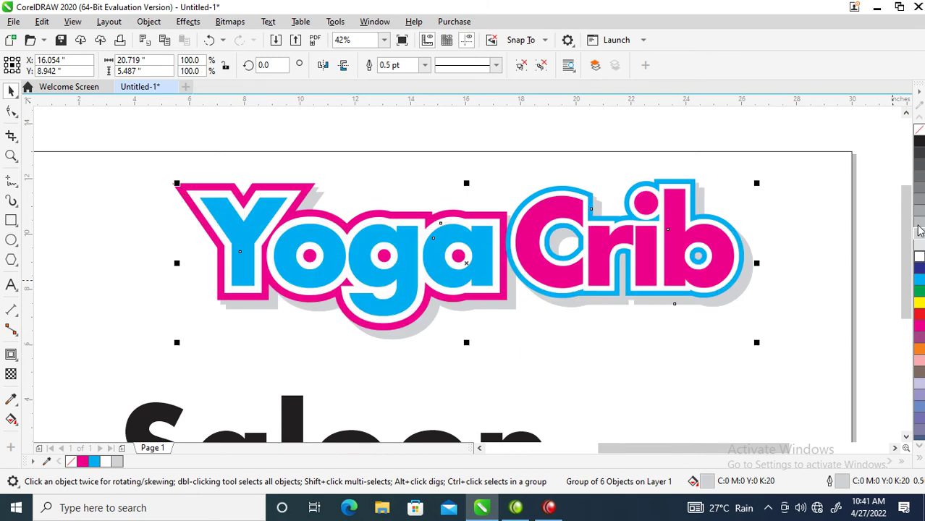
pyautogui.click(920, 204)
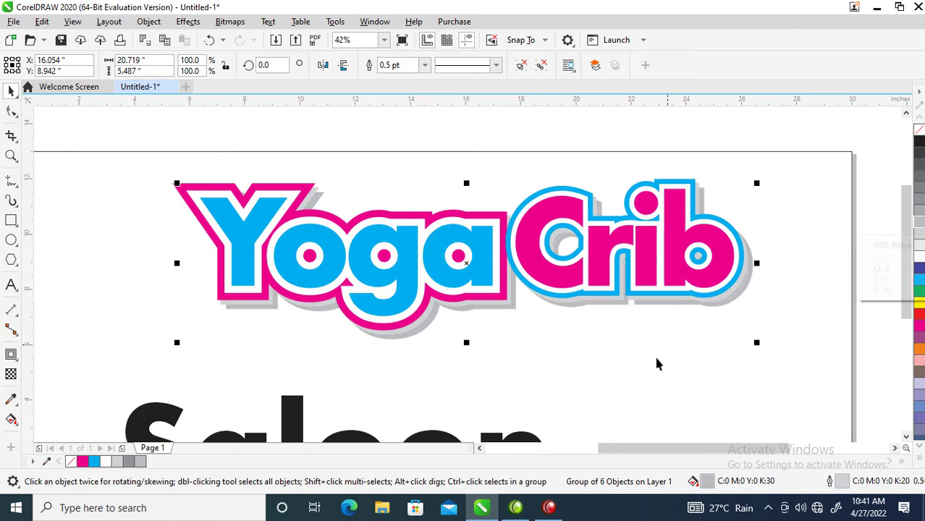
# Zoom in on the logo and cast a drop shadow toward the lower right.
pyautogui.scroll(-3, 393, 289)
pyautogui.press('z')
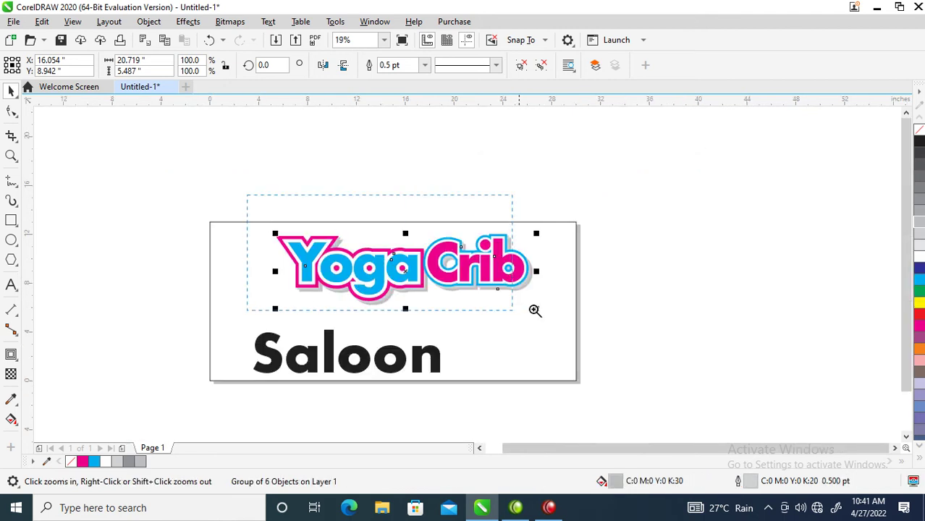
pyautogui.hotkey('shift', 'F2')
pyautogui.moveTo(105, 165)
pyautogui.mouseDown()
pyautogui.moveTo(774, 406)
pyautogui.moveTo(814, 408)
pyautogui.mouseUp()
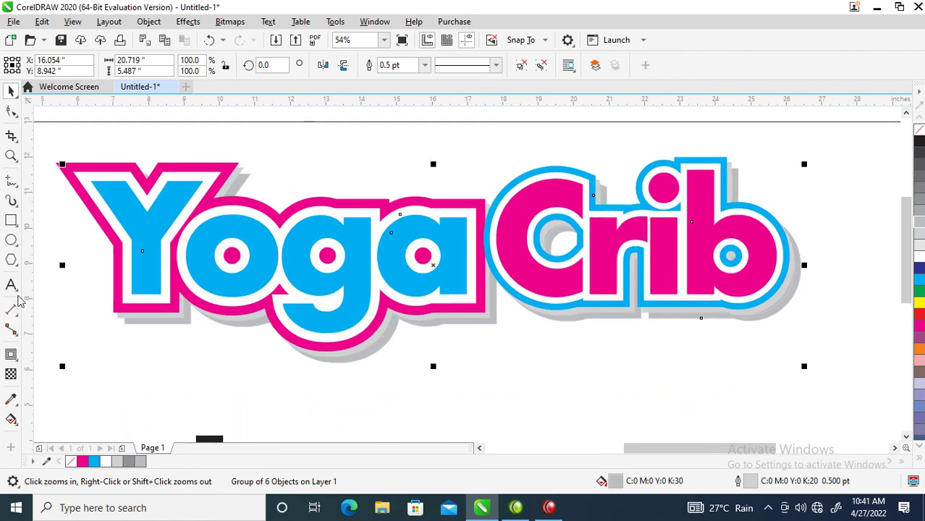
pyautogui.click(12, 359)
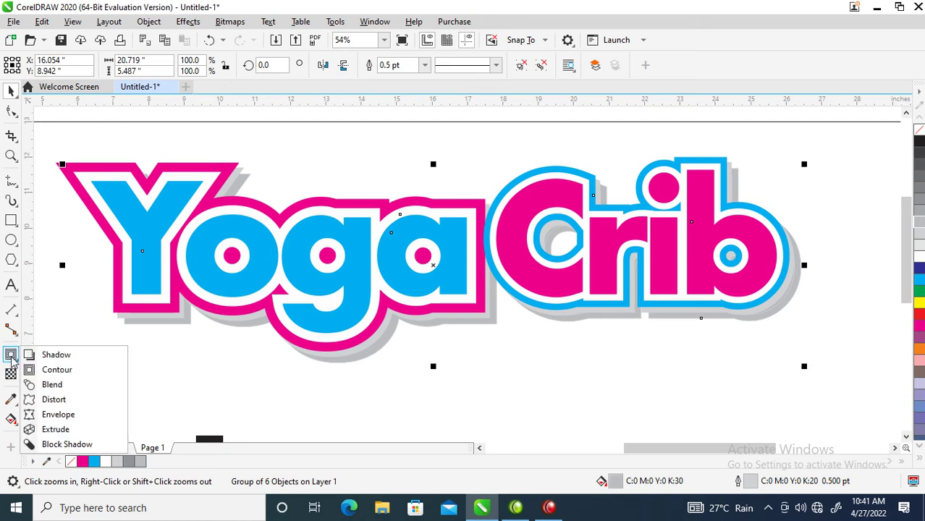
pyautogui.click(49, 356)
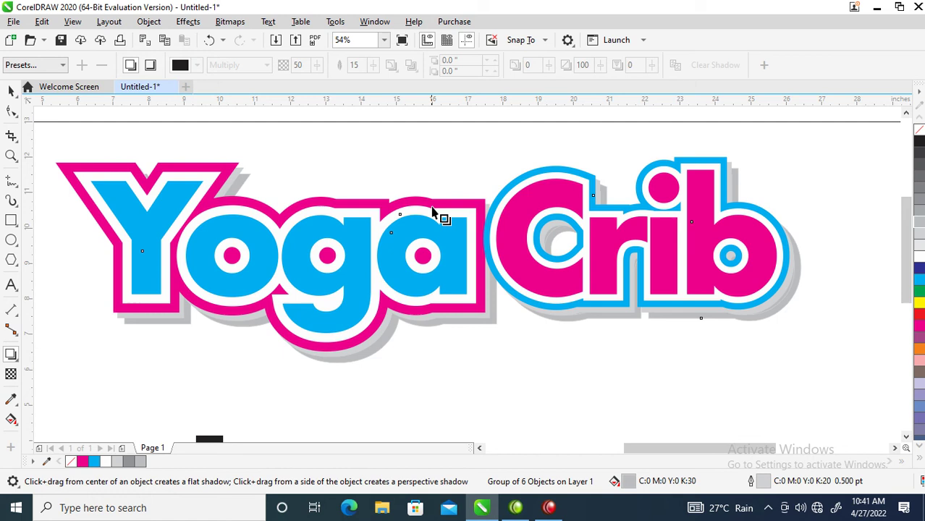
pyautogui.moveTo(433, 265); pyautogui.dragTo(503, 373)
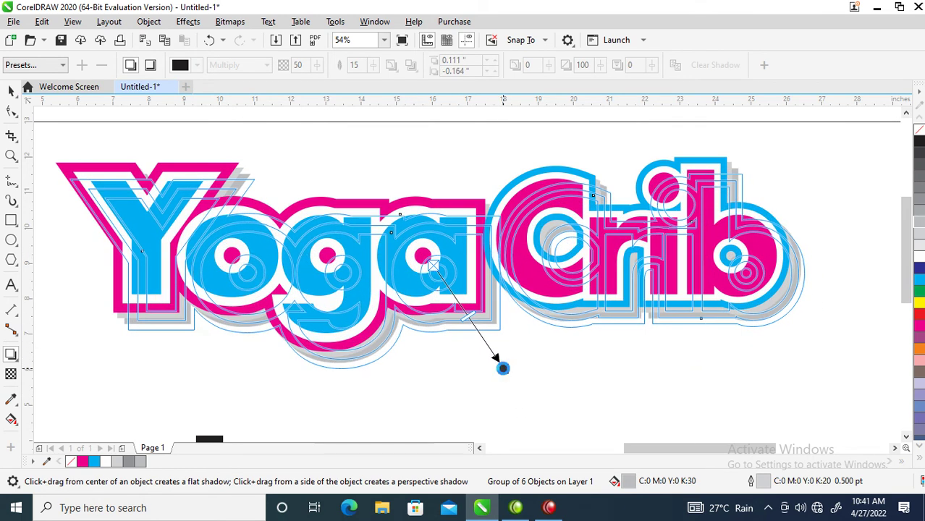
pyautogui.moveTo(503, 373); pyautogui.dragTo(504, 368)
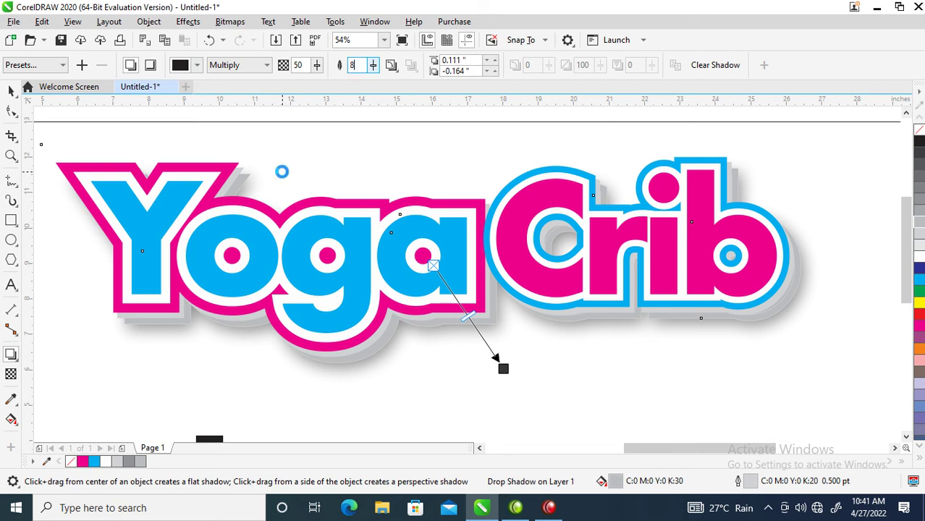
# Try a feather of 8, revert it to 15, and break the shadow apart.
pyautogui.write('8')
pyautogui.press('Return')
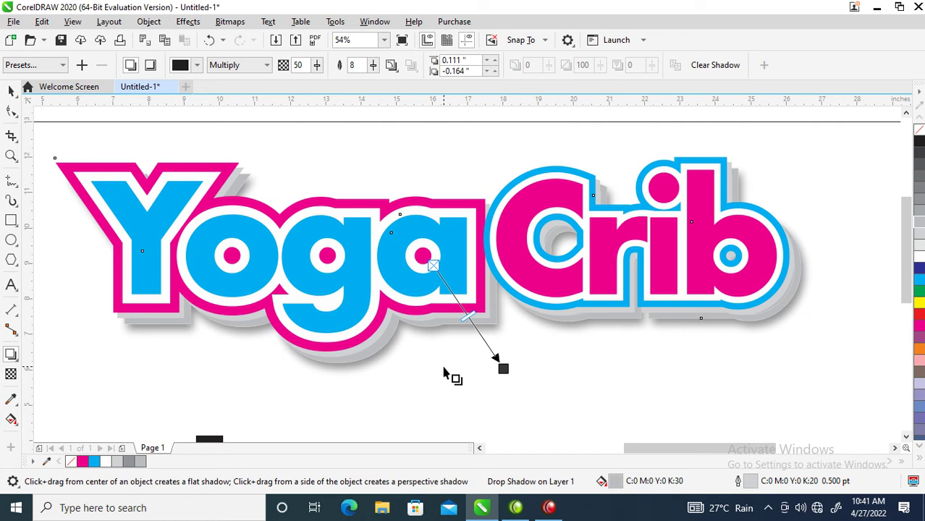
pyautogui.hotkey('ctrl', 'z')
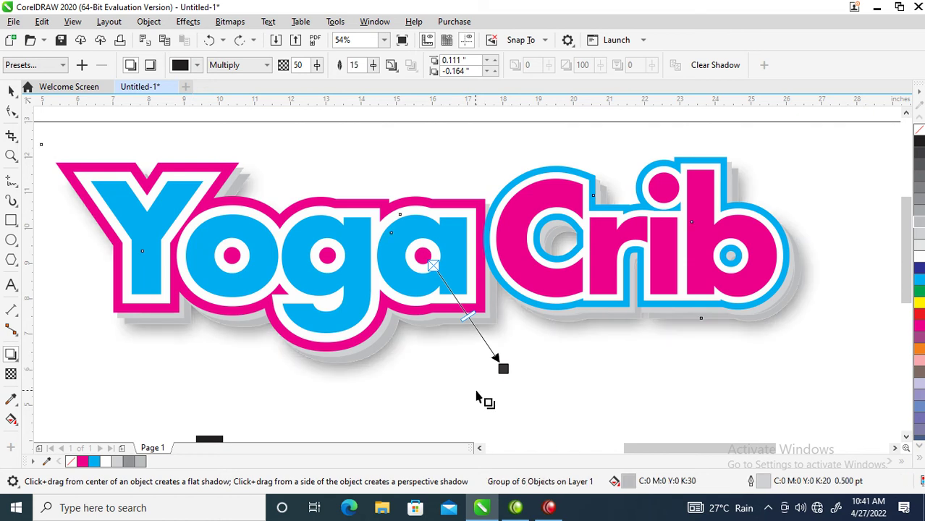
pyautogui.click(148, 21)
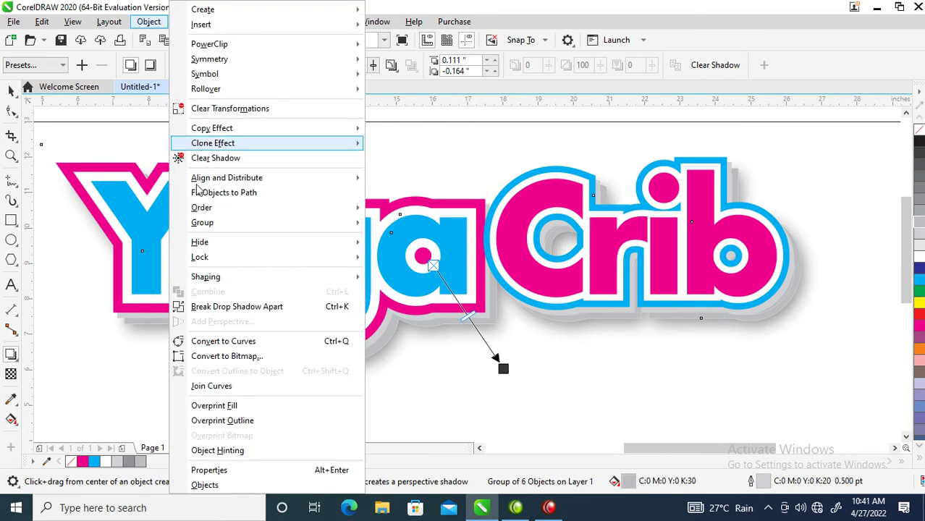
pyautogui.click(253, 307)
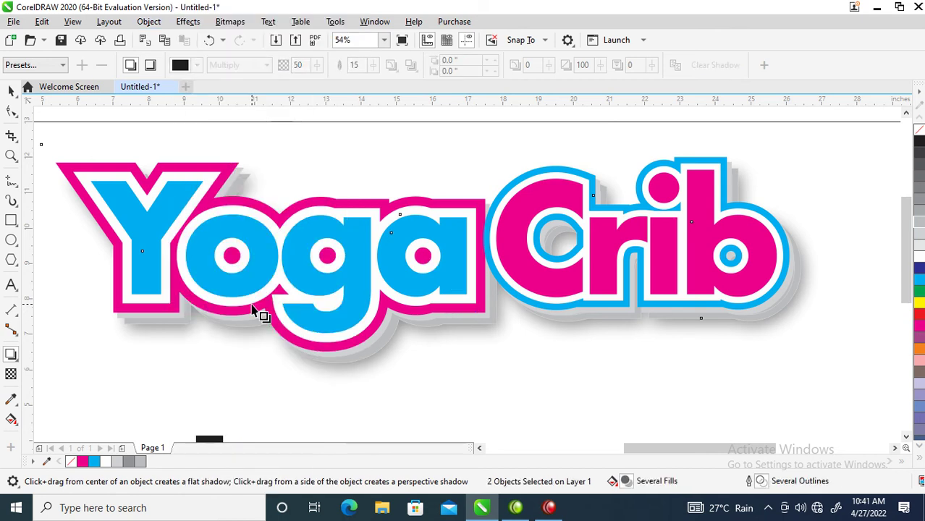
pyautogui.press('space')
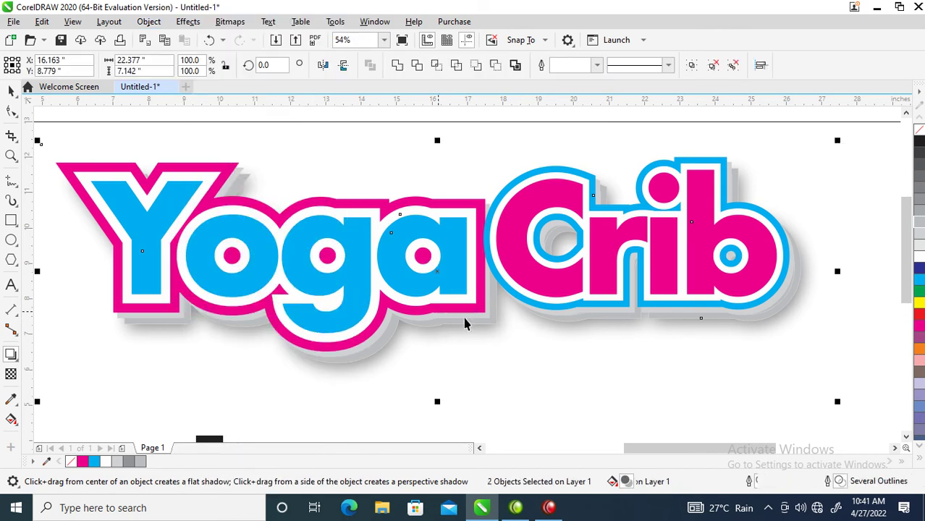
pyautogui.click(754, 134)
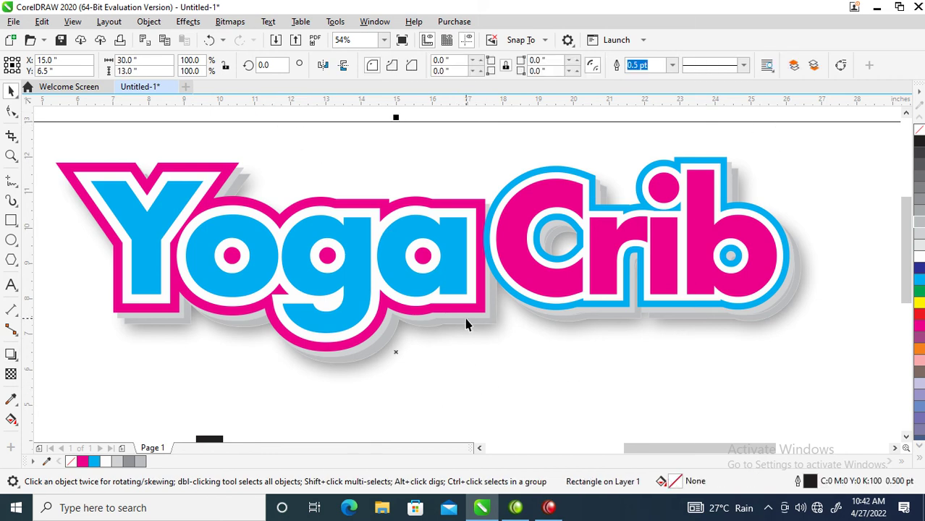
pyautogui.click(466, 319)
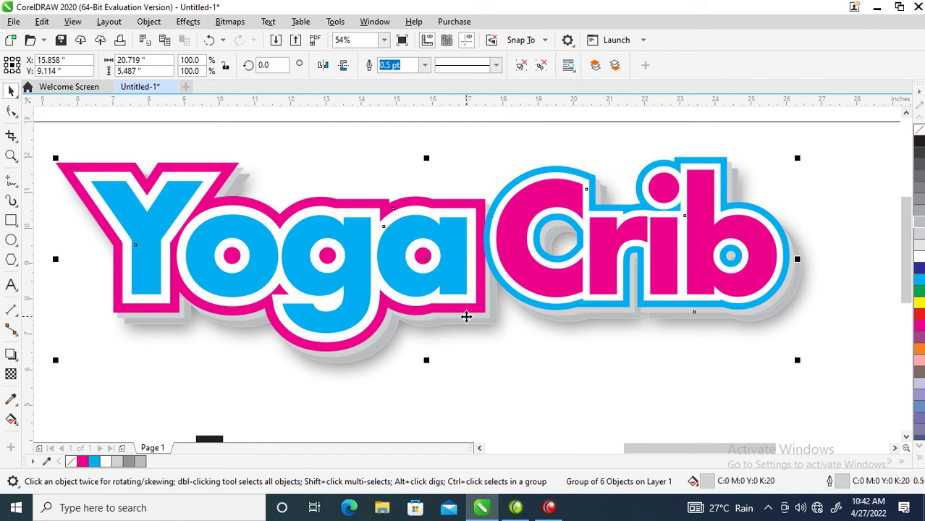
pyautogui.moveTo(466, 316); pyautogui.dragTo(466, 323)
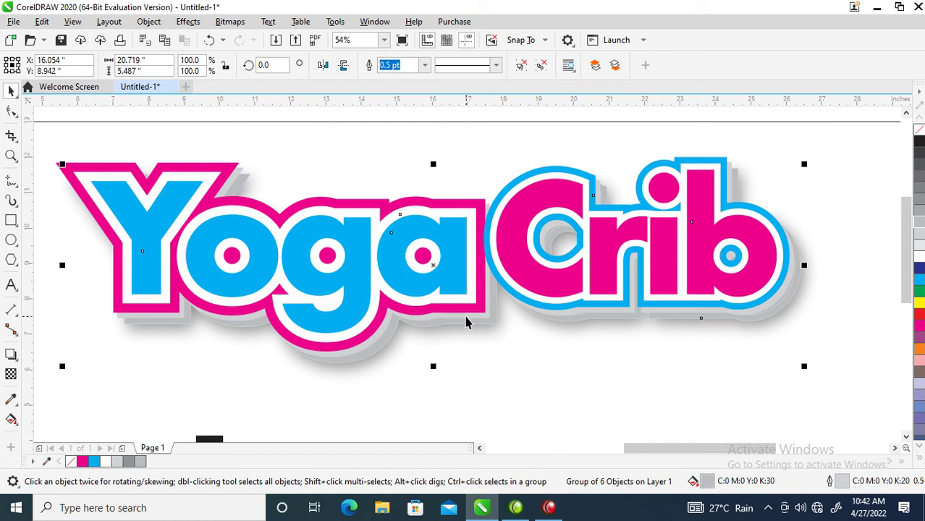
pyautogui.click(471, 335)
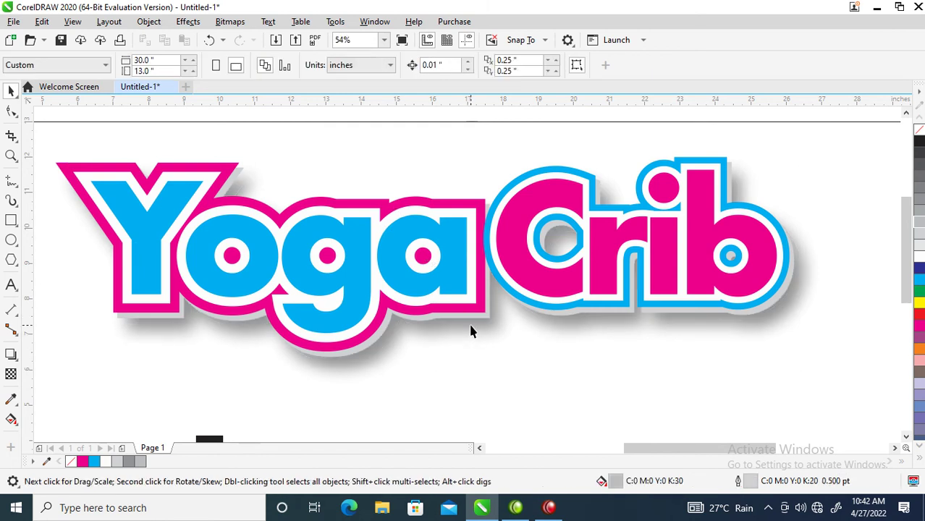
pyautogui.click(470, 327)
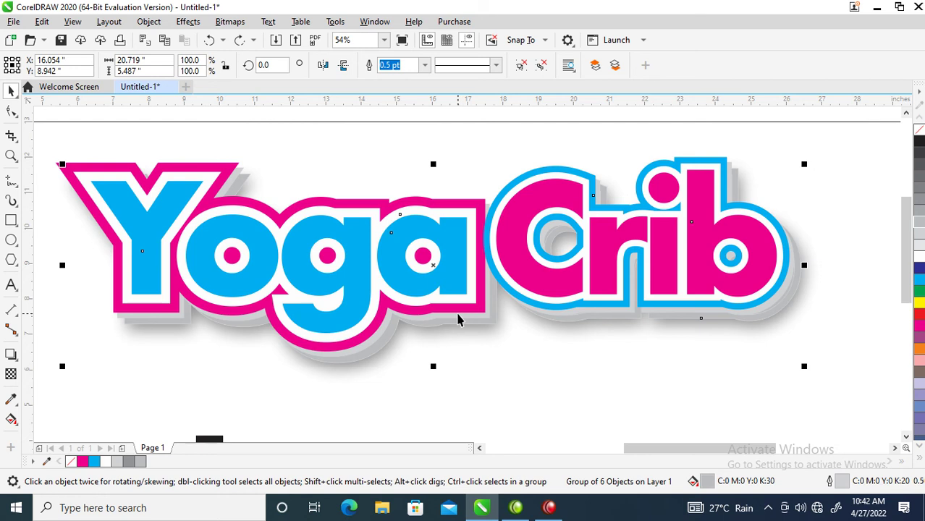
pyautogui.click(457, 318)
pyautogui.click(459, 319)
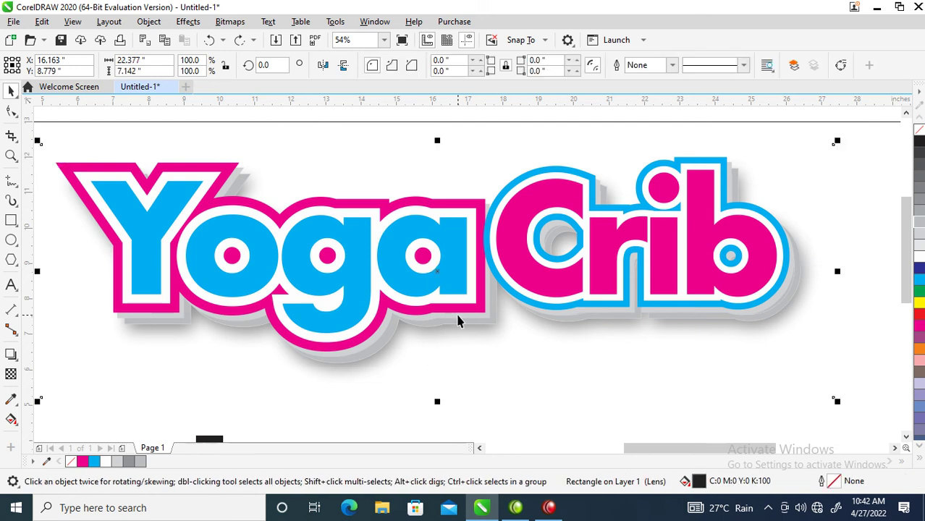
pyautogui.press('Delete')
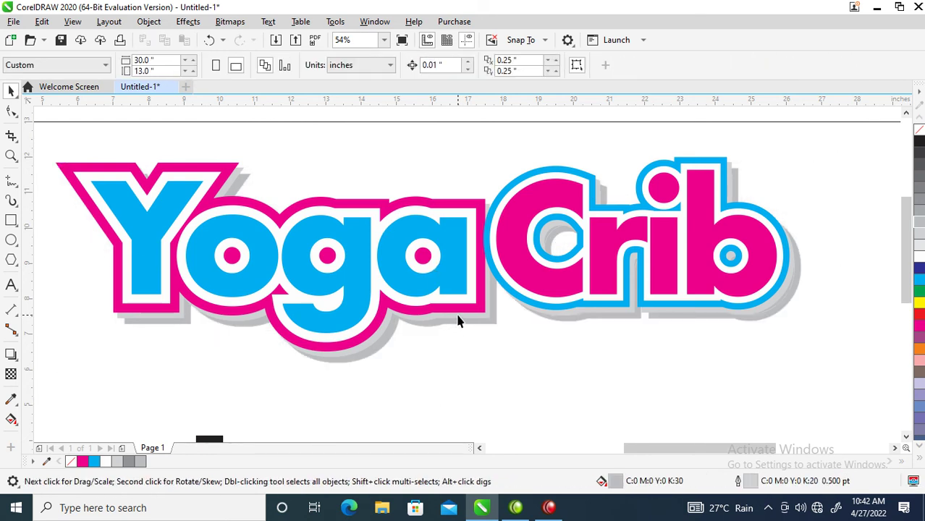
pyautogui.hotkey('ctrl', 'z')
pyautogui.hotkey('ctrl', 'z')
pyautogui.hotkey('ctrl', 'z')
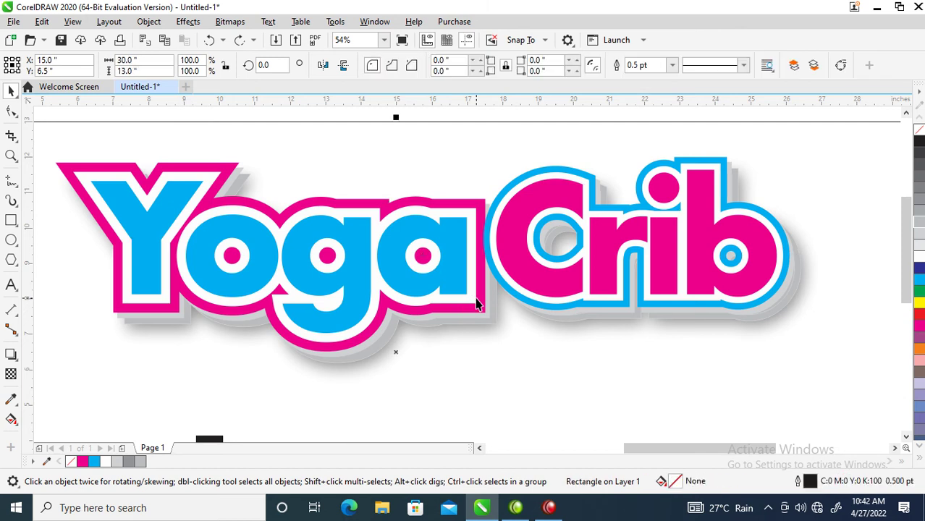
pyautogui.press('Delete')
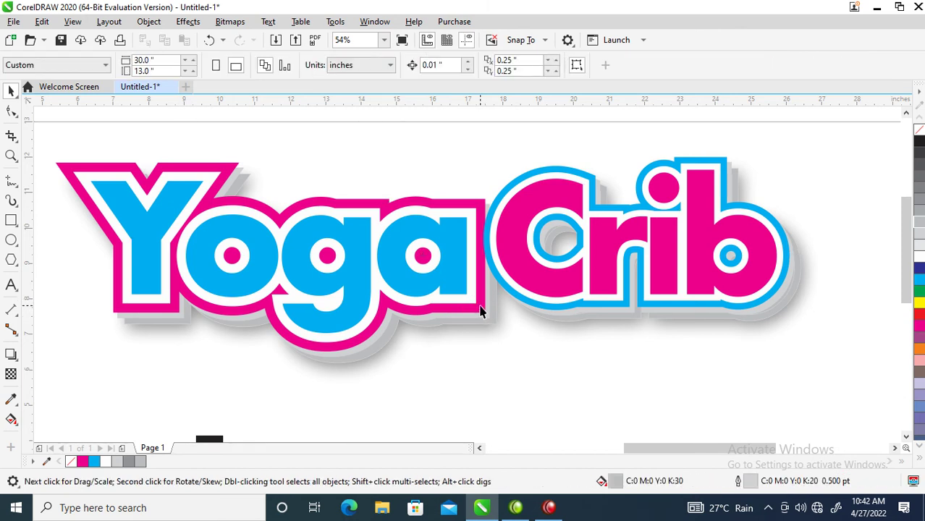
pyautogui.hotkey('ctrl', 'z')
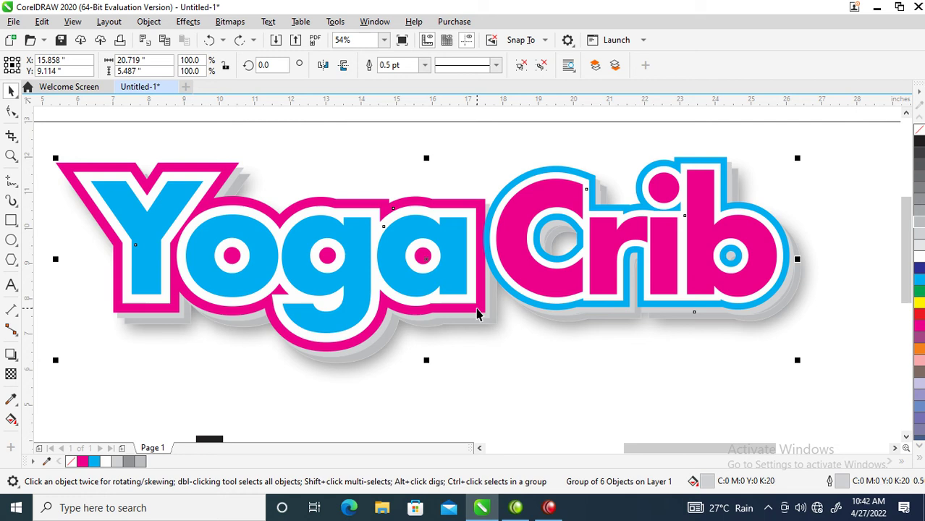
pyautogui.press('Escape')
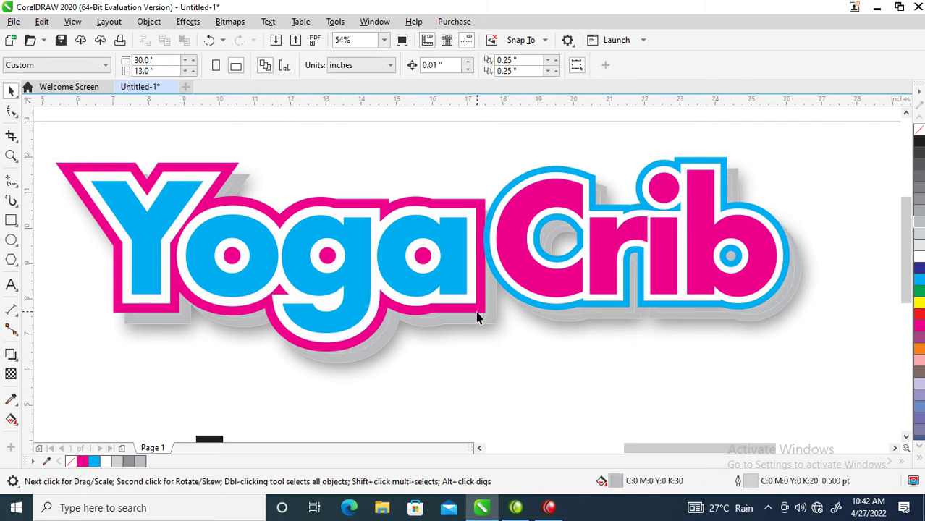
pyautogui.click(477, 317)
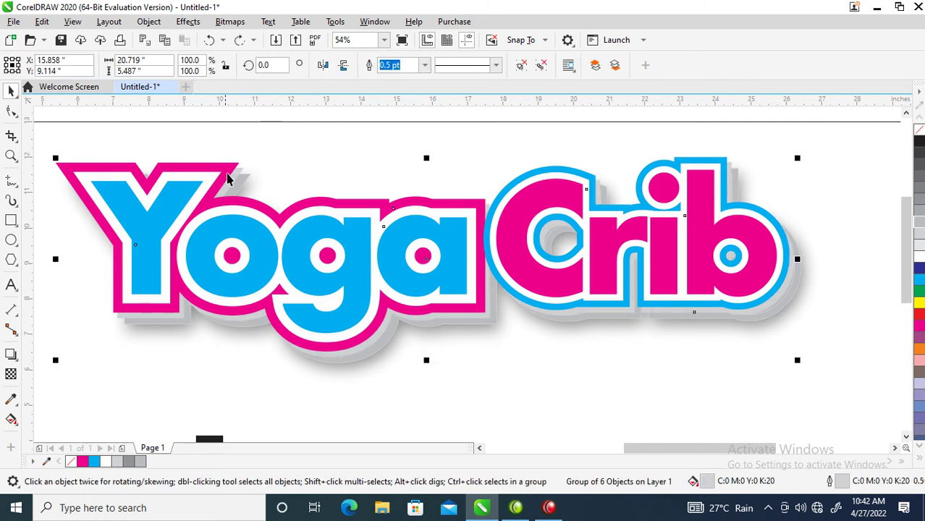
# Cast a tight down-right drop shadow from the logo with a feather of 4.
pyautogui.click(11, 355)
pyautogui.moveTo(427, 259); pyautogui.dragTo(462, 357)
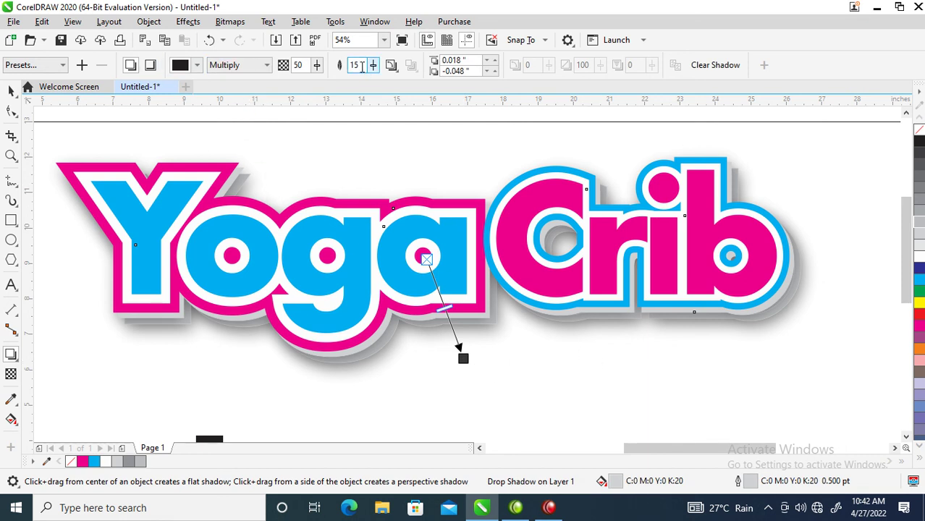
pyautogui.write('4')
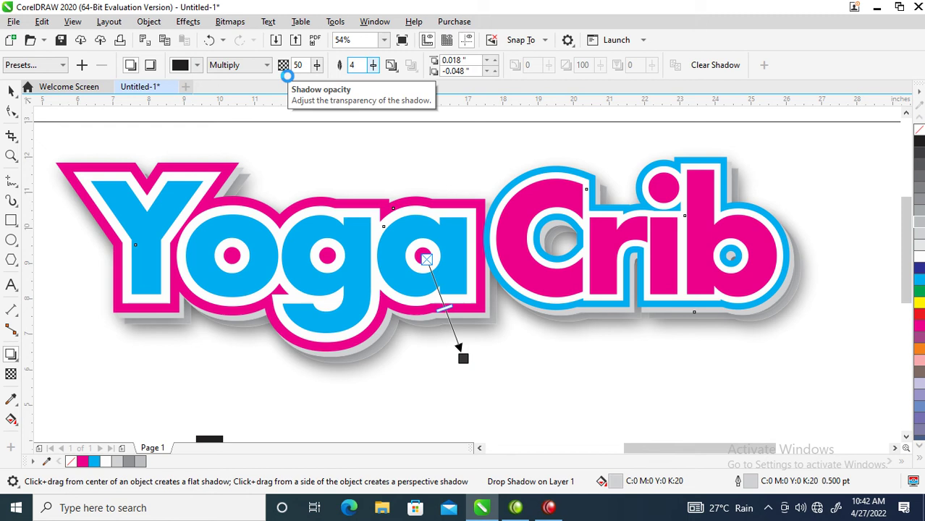
pyautogui.press('Return')
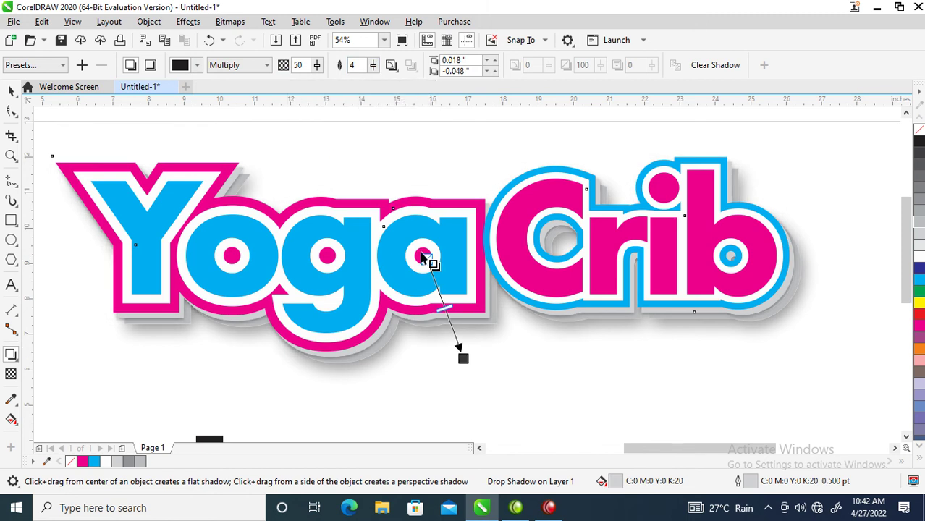
pyautogui.click(147, 23)
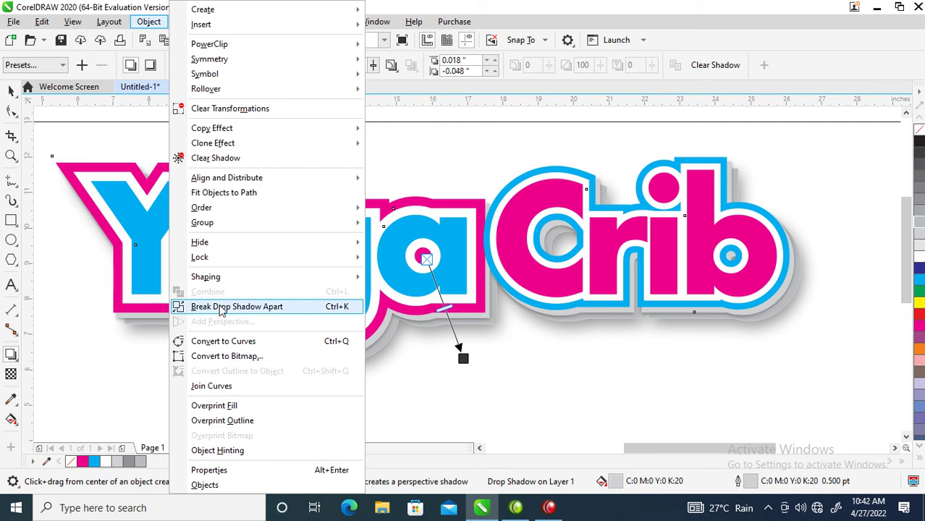
# Split off the feather-4 shadow, then move the logo and shadow down-left.
pyautogui.click(221, 310)
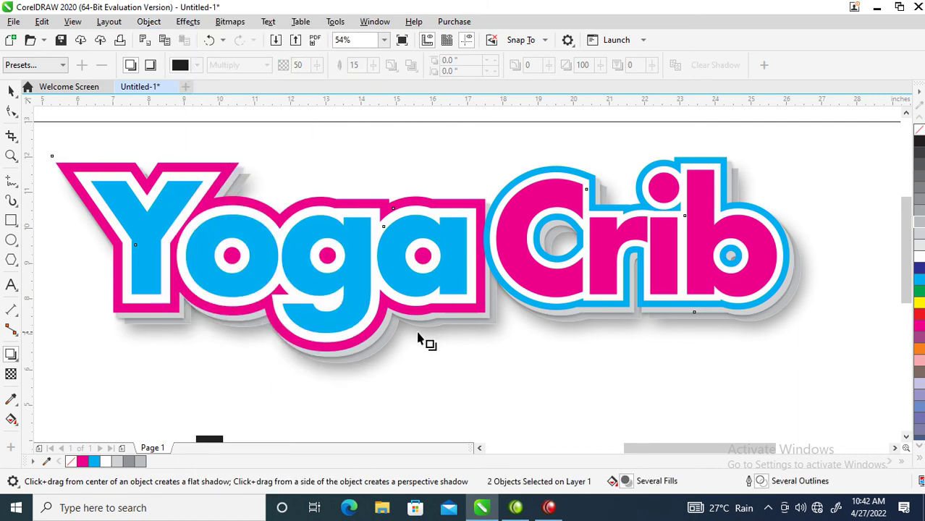
pyautogui.press('space')
pyautogui.scroll(-3, 397, 256)
pyautogui.press('z')
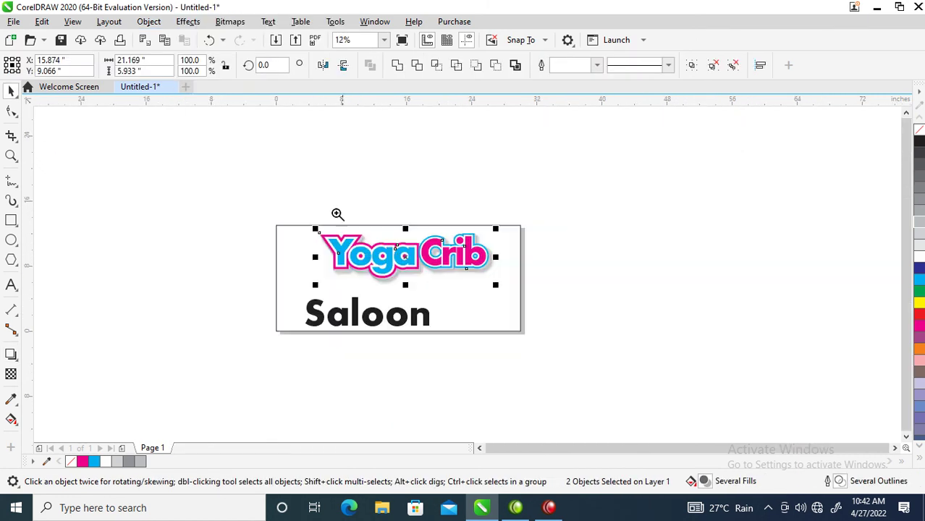
pyautogui.moveTo(227, 192); pyautogui.dragTo(586, 362)
pyautogui.moveTo(208, 143); pyautogui.dragTo(698, 332)
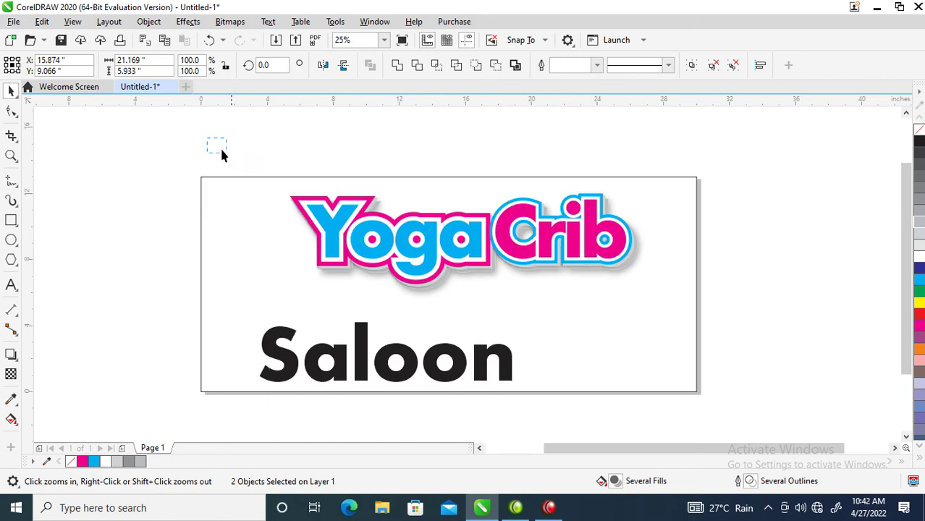
pyautogui.moveTo(612, 247); pyautogui.dragTo(583, 280)
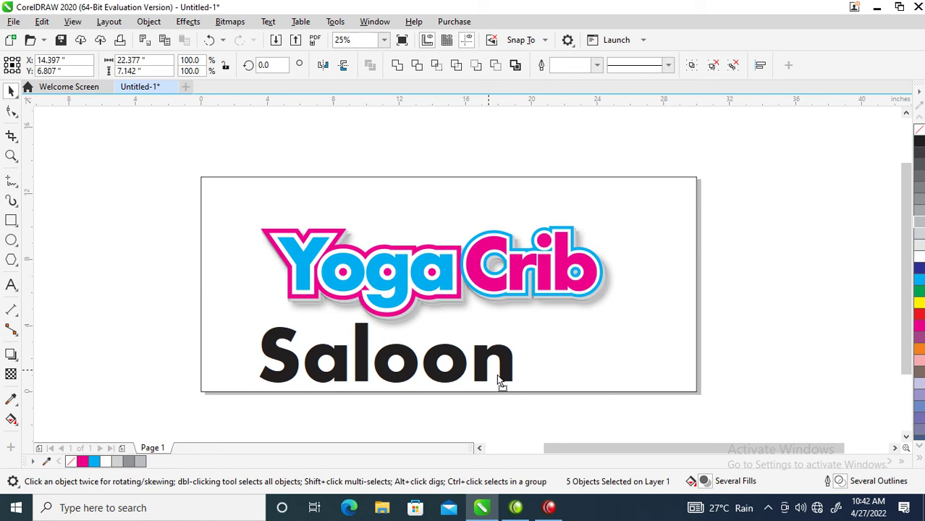
# Tuck Saloon under Crib and shrink it to about 134 pt.
pyautogui.moveTo(498, 379); pyautogui.dragTo(684, 304)
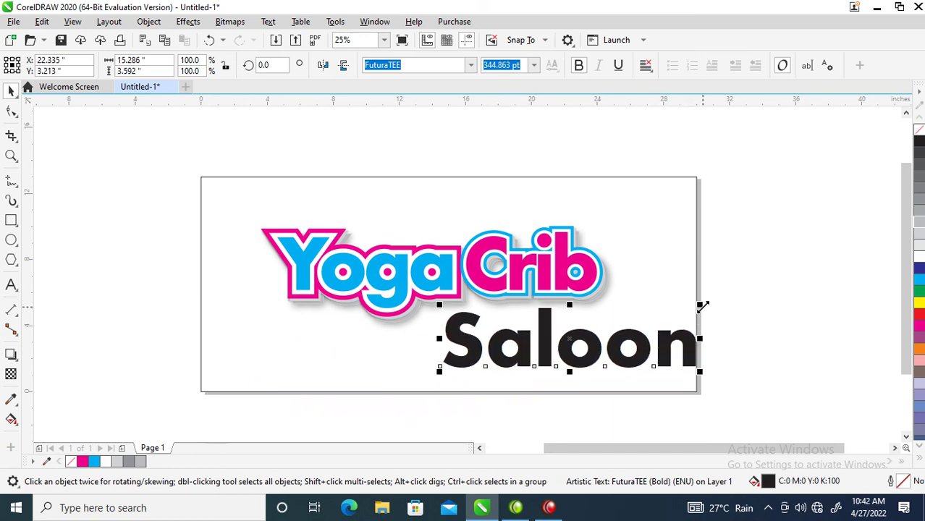
pyautogui.moveTo(702, 306); pyautogui.dragTo(626, 320)
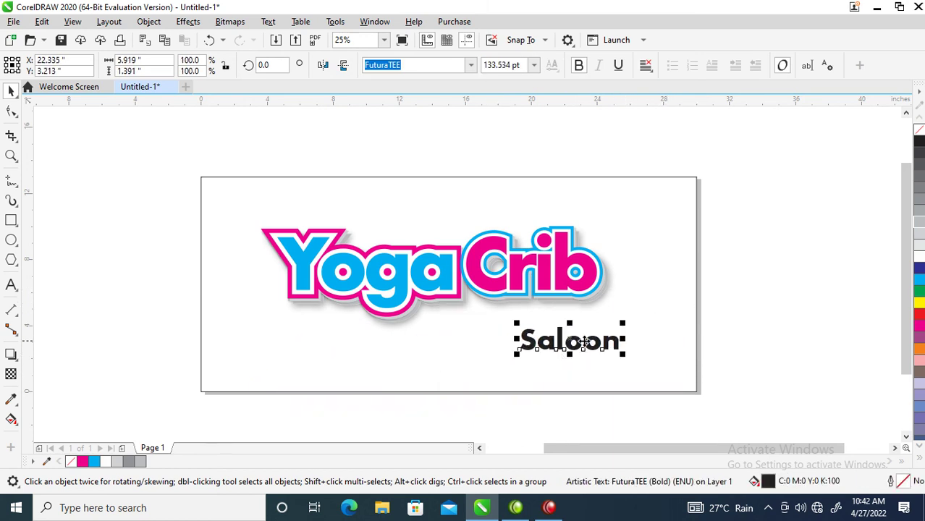
pyautogui.moveTo(585, 341); pyautogui.dragTo(544, 319)
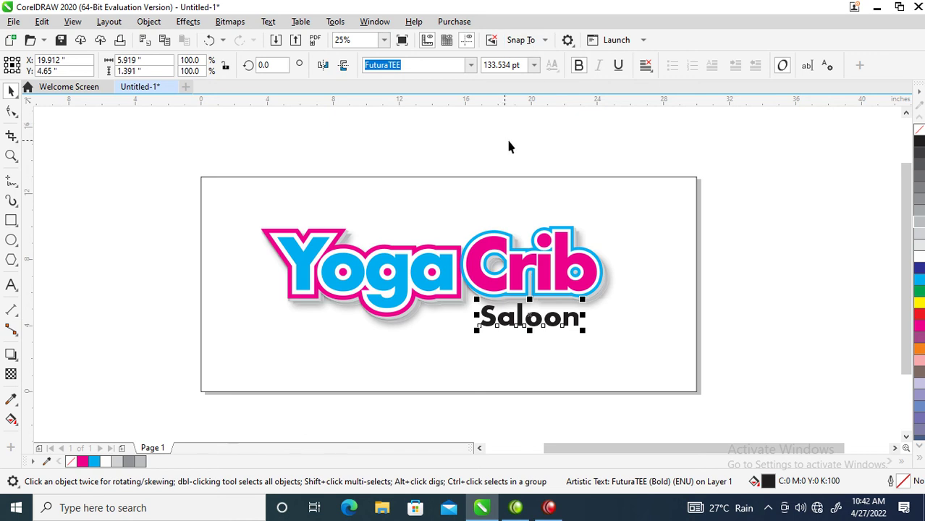
# Set Saloon in Hello Paris Script, enlarge it and move it below Crib.
pyautogui.click(470, 66)
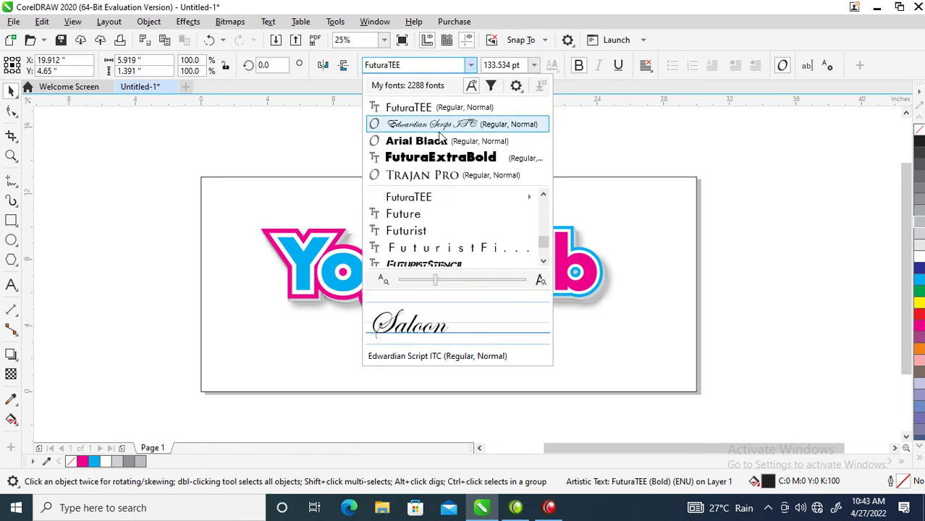
pyautogui.write('he')
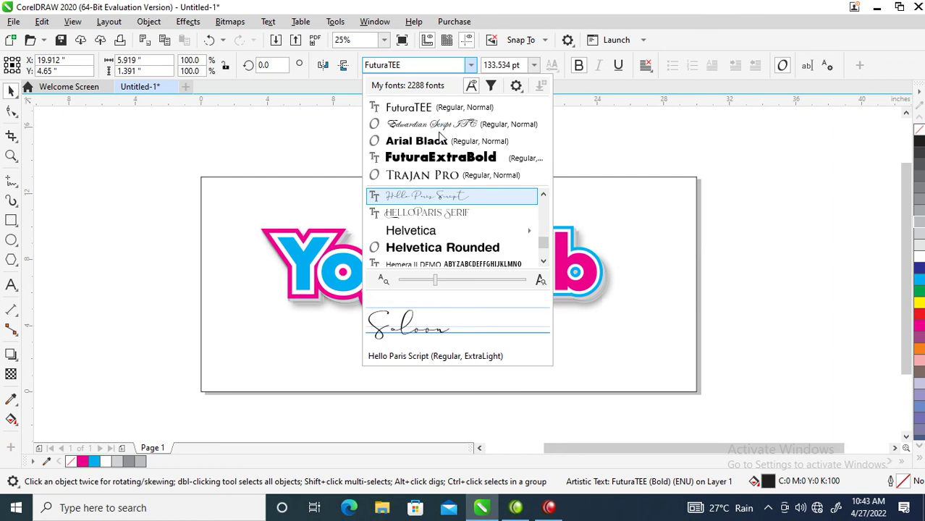
pyautogui.press('Return')
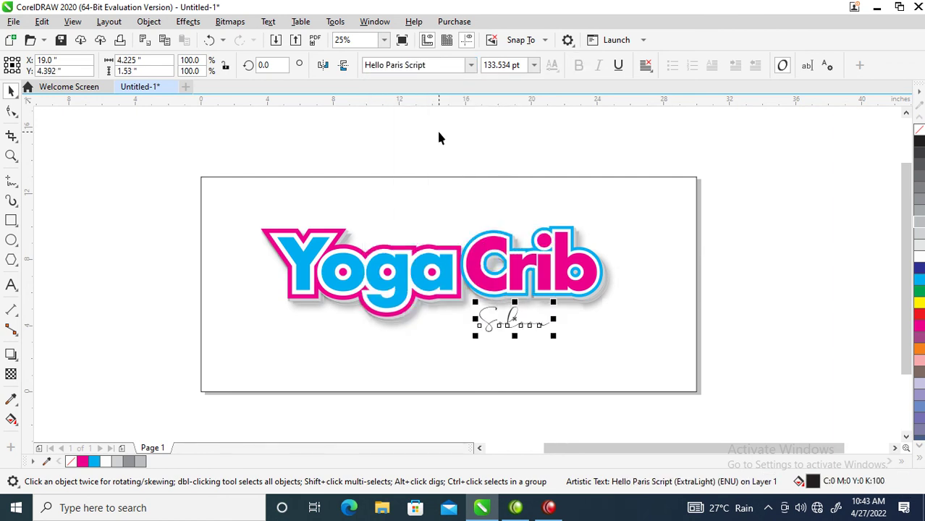
pyautogui.moveTo(554, 304); pyautogui.dragTo(602, 270)
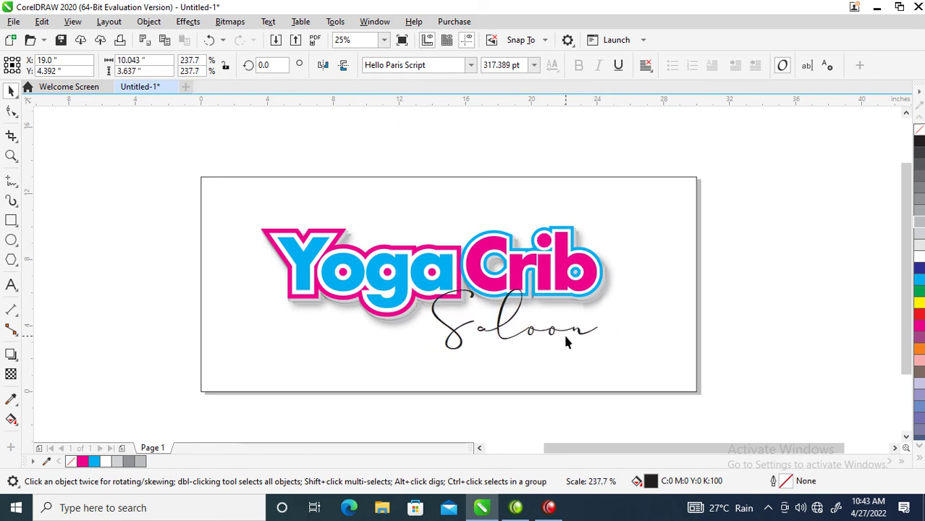
pyautogui.moveTo(572, 331)
pyautogui.mouseDown()
pyautogui.moveTo(602, 356)
pyautogui.moveTo(591, 324)
pyautogui.mouseUp()
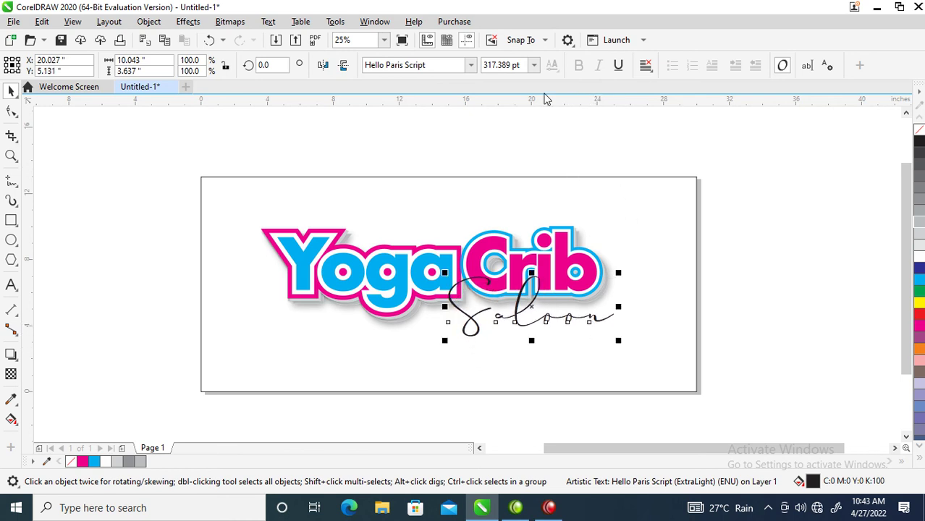
# Switch Saloon to Hello Paris Serif and shrink it to about 119 pt.
pyautogui.click(470, 65)
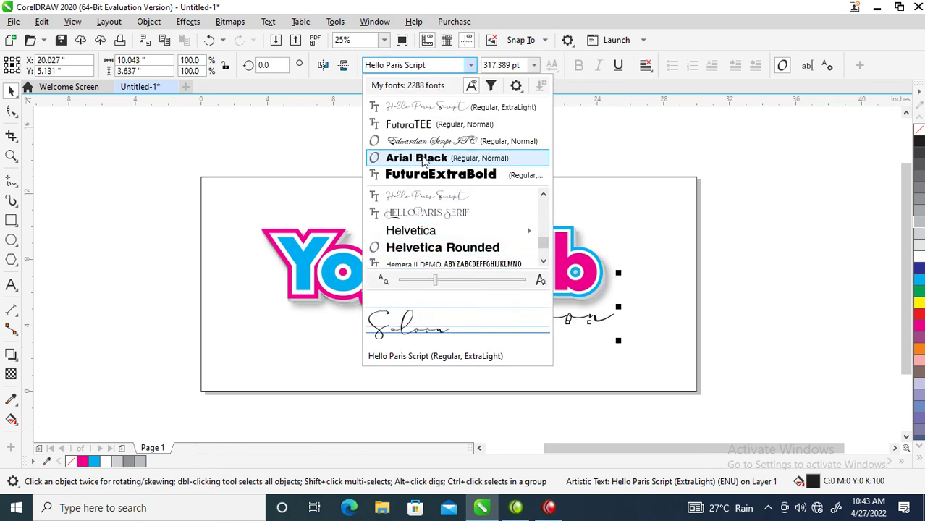
pyautogui.click(435, 214)
pyautogui.moveTo(716, 268)
pyautogui.mouseDown()
pyautogui.moveTo(540, 325)
pyautogui.moveTo(579, 316)
pyautogui.mouseUp()
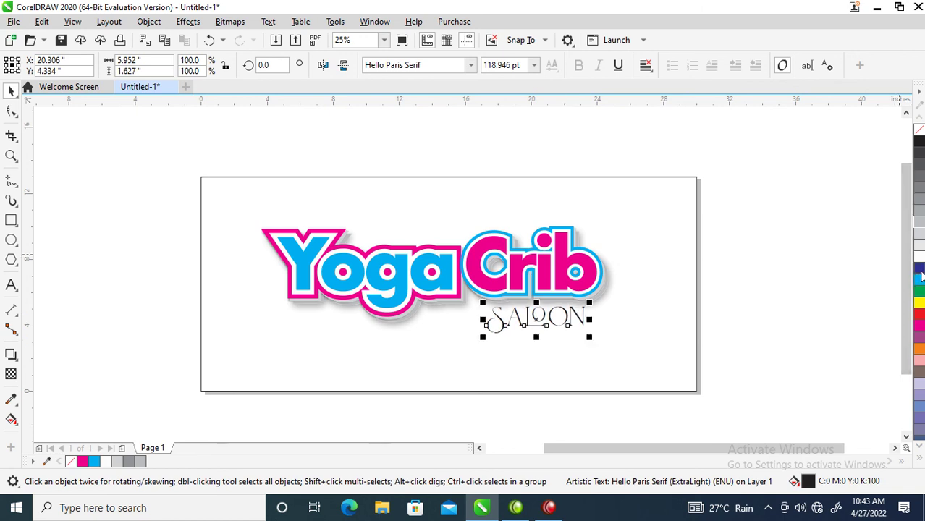
# Colour SALOON magenta with a 3 pt magenta outline.
pyautogui.click(920, 331)
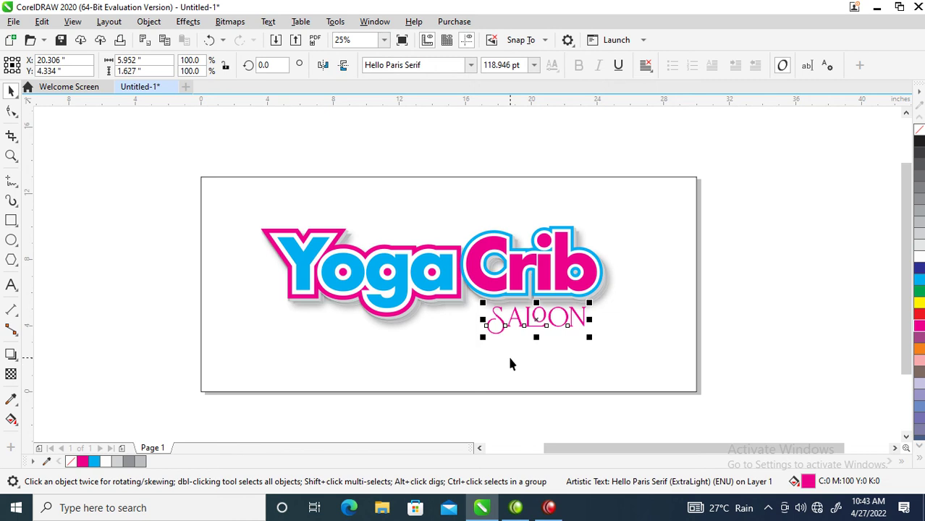
pyautogui.press('F12')
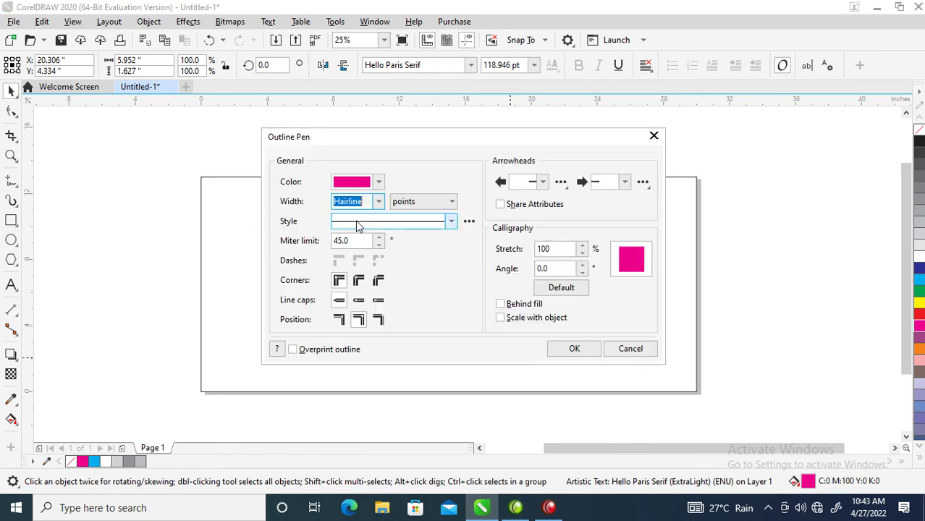
pyautogui.write('3')
pyautogui.press('Return')
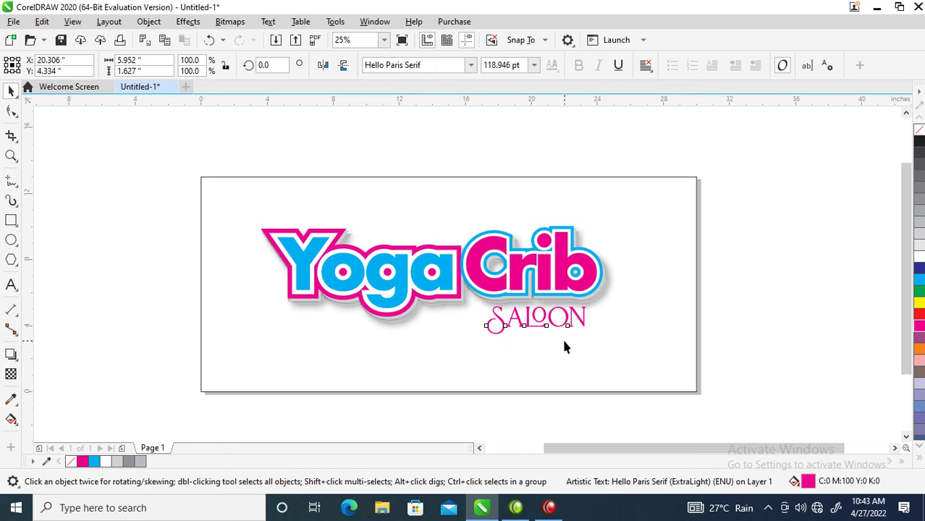
pyautogui.press('F12')
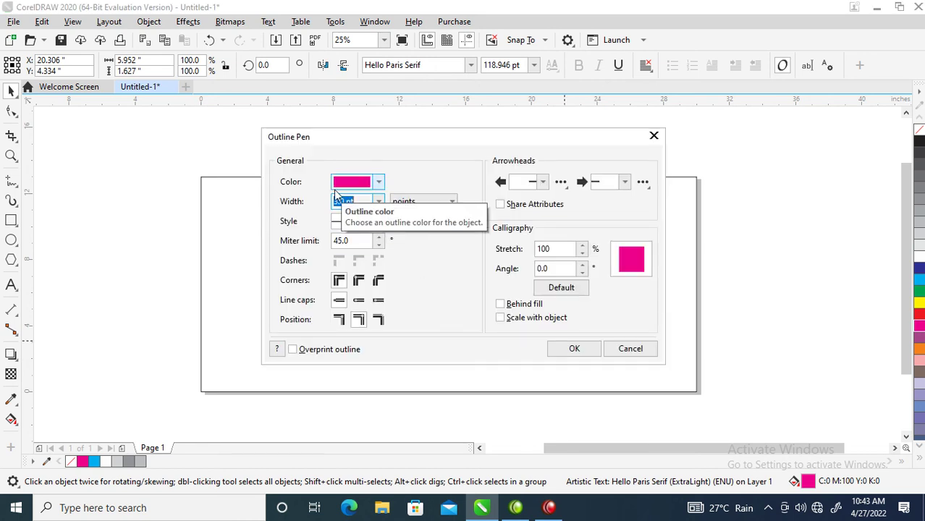
pyautogui.press('Return')
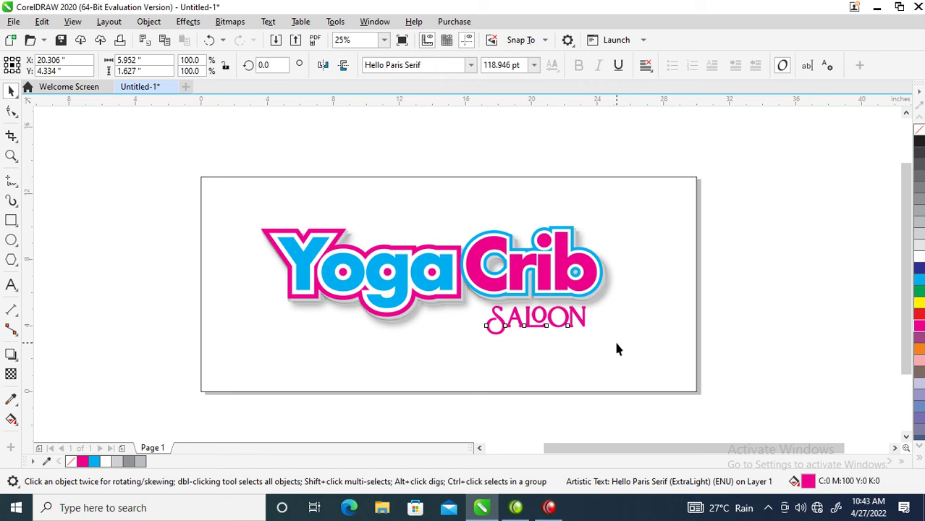
# Select the whole logo, nudge it down-right and enlarge it about its centre.
pyautogui.hotkey('ctrl', 'a')
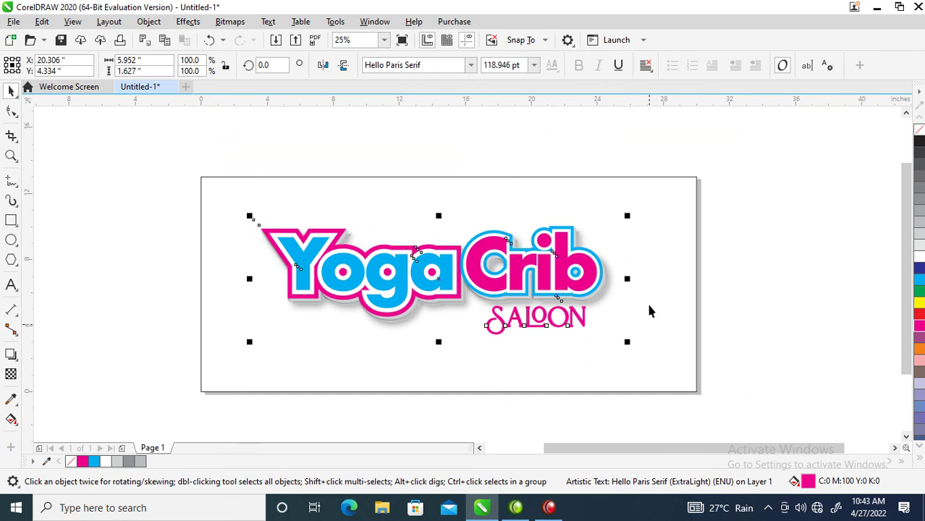
pyautogui.moveTo(578, 288); pyautogui.dragTo(593, 303)
pyautogui.moveTo(633, 222); pyautogui.dragTo(656, 216)
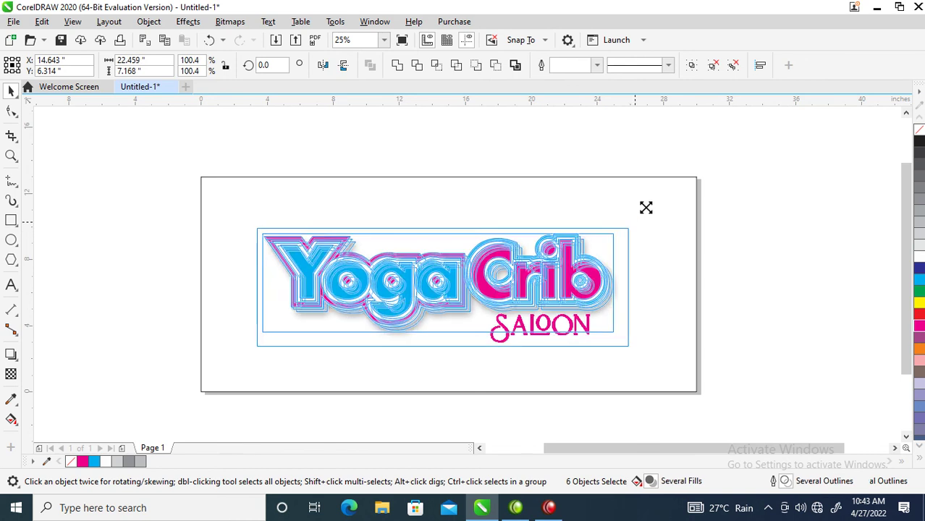
pyautogui.click(129, 203)
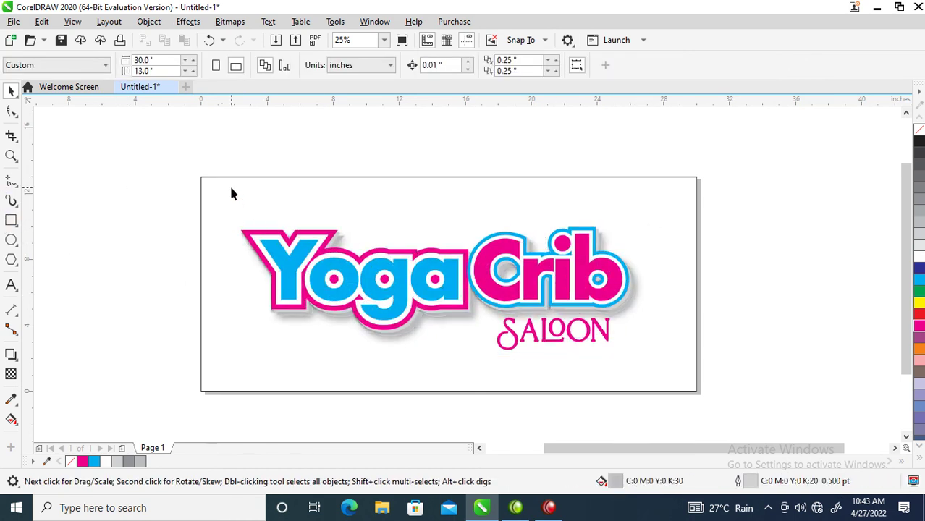
# Fill the background rectangle with 10% black, then lighten it to about 3% black.
pyautogui.click(201, 258)
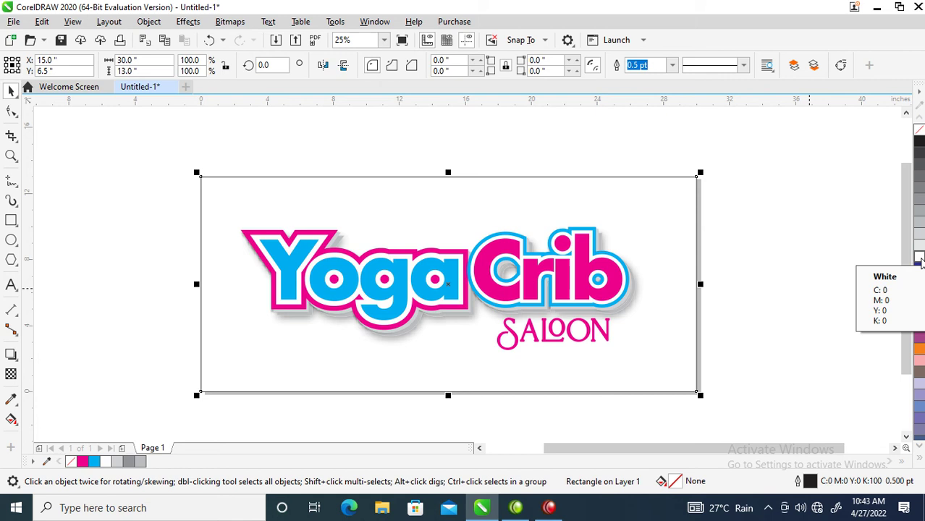
pyautogui.click(920, 248)
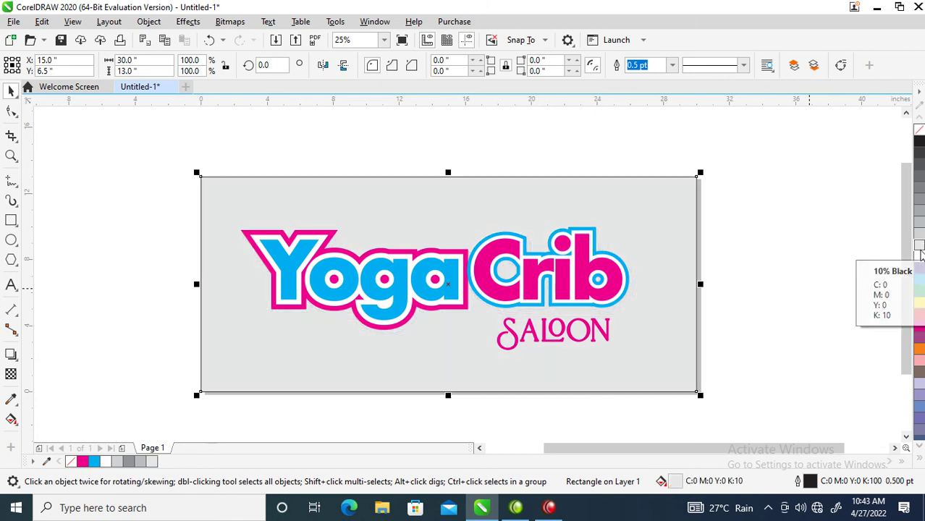
pyautogui.hotkey('ctrl', 'z')
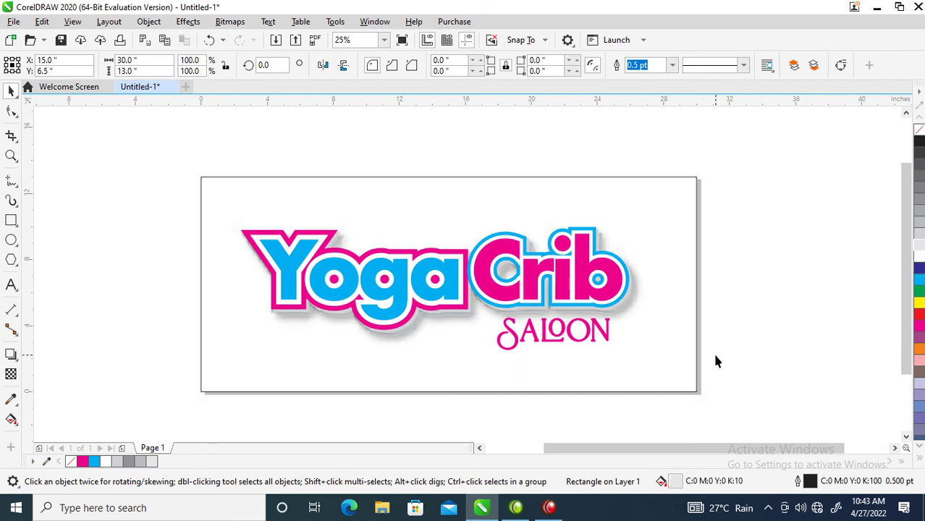
pyautogui.click(919, 247)
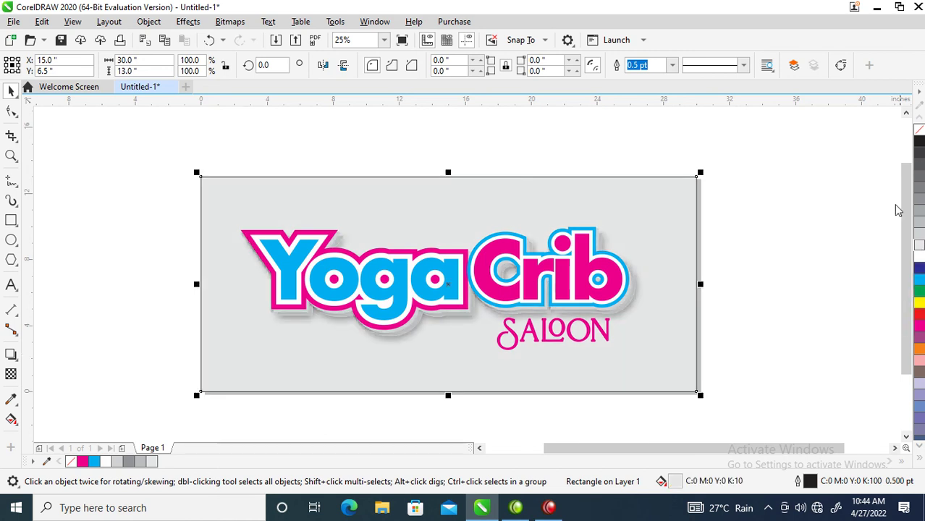
pyautogui.click(921, 261)
pyautogui.click(920, 261)
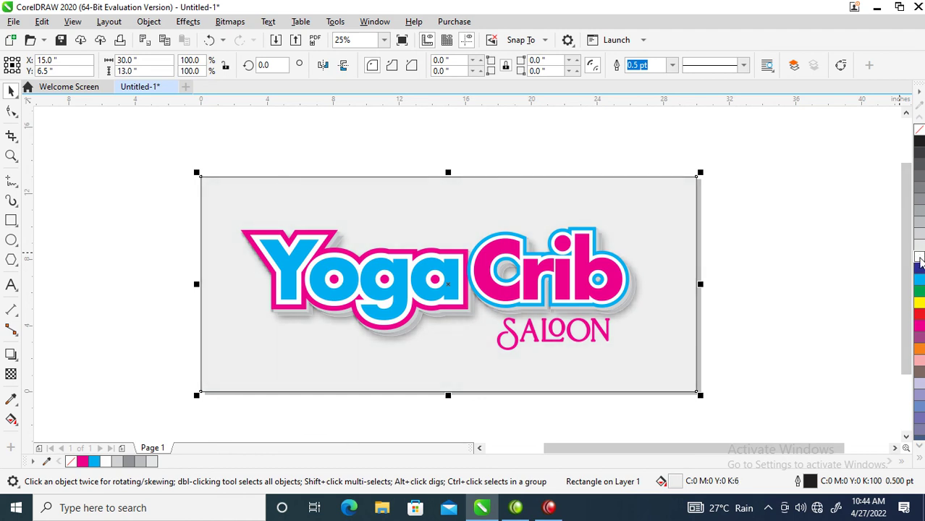
pyautogui.click(920, 260)
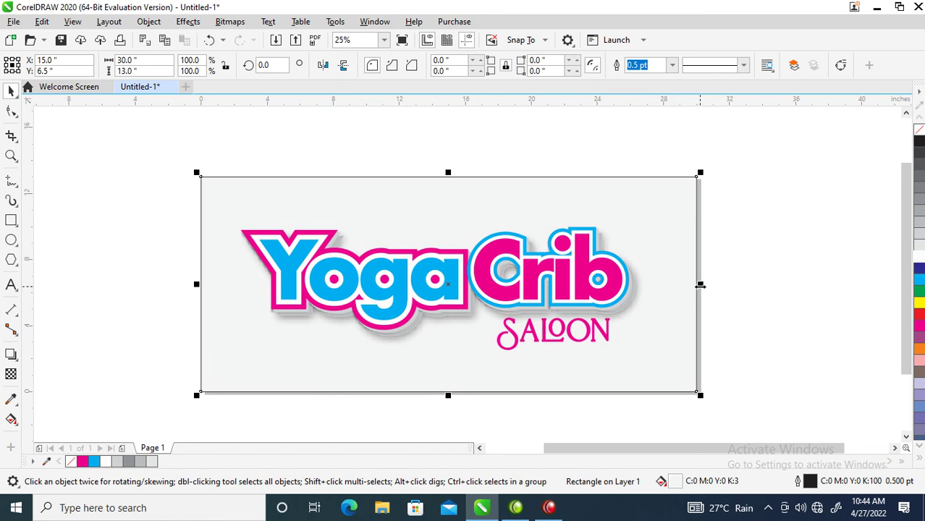
# Mirror-duplicate a thin strip along the box's left side and slant it upward.
pyautogui.moveTo(700, 285); pyautogui.dragTo(226, 292)
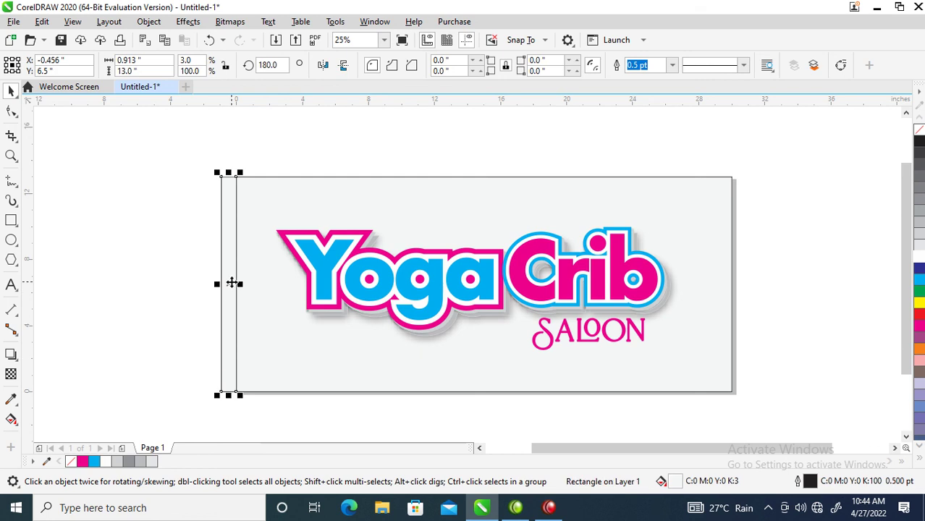
pyautogui.click(230, 285)
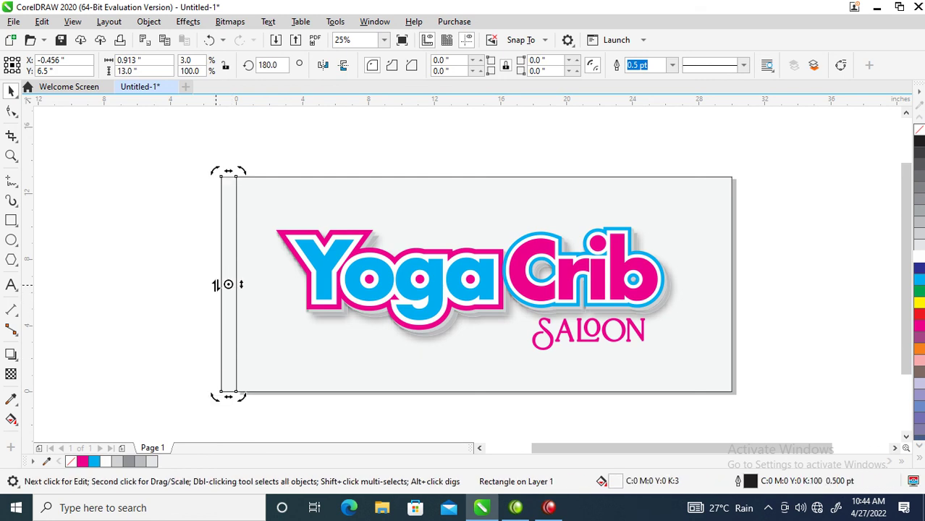
pyautogui.moveTo(216, 285)
pyautogui.mouseDown()
pyautogui.moveTo(220, 264)
pyautogui.moveTo(222, 272)
pyautogui.mouseUp()
# Add a thin, slanted top strip that meets the left side panel.
pyautogui.click(272, 272)
pyautogui.moveTo(483, 395); pyautogui.dragTo(456, 164)
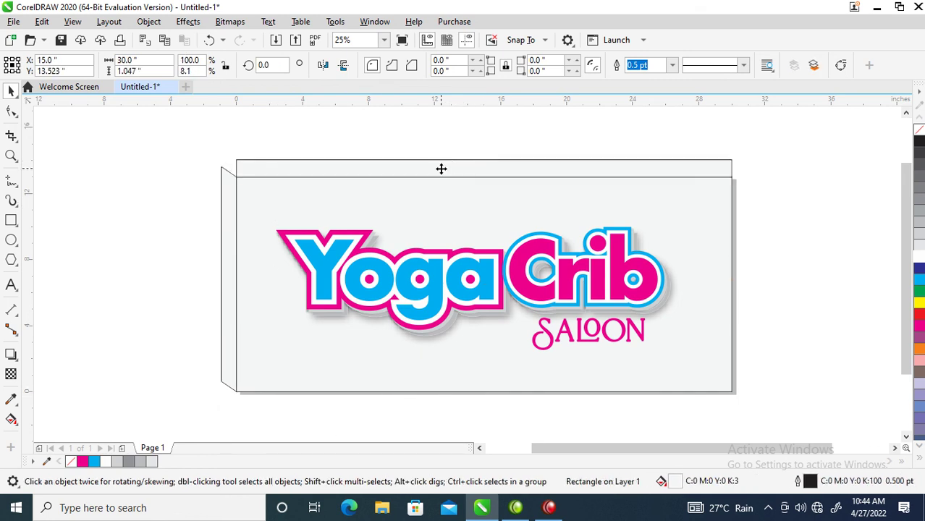
pyautogui.click(441, 167)
pyautogui.click(461, 159)
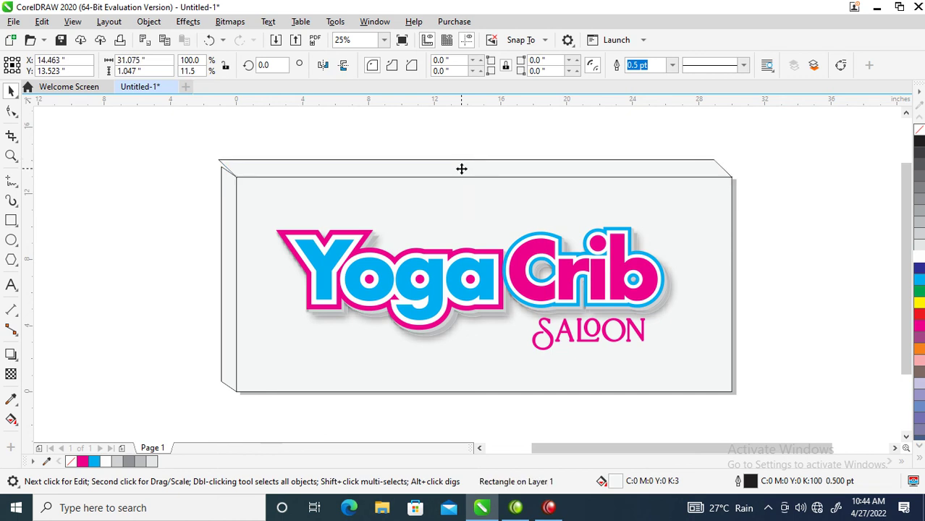
pyautogui.moveTo(477, 158); pyautogui.dragTo(477, 165)
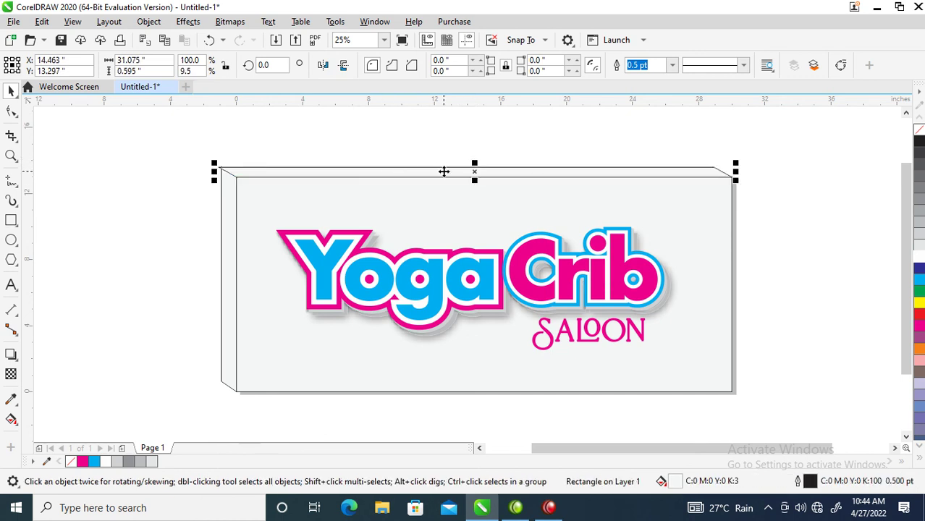
pyautogui.click(472, 169)
pyautogui.moveTo(472, 164); pyautogui.dragTo(477, 165)
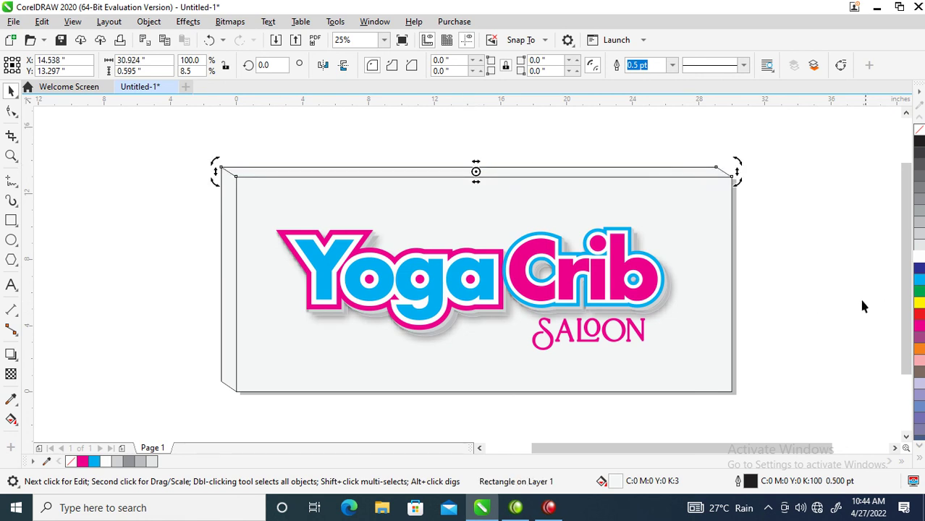
# Give the left side panel a medium grey fill and select all box pieces.
pyautogui.click(223, 233)
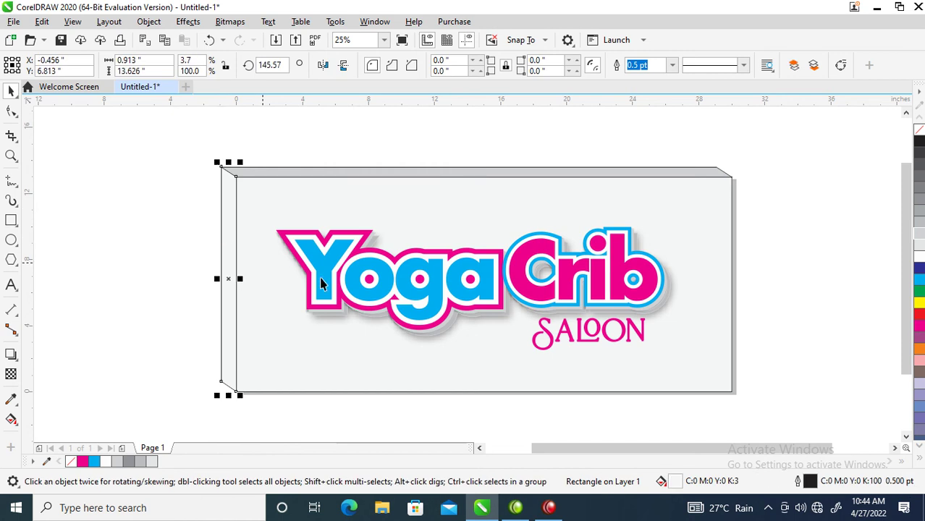
pyautogui.click(920, 177)
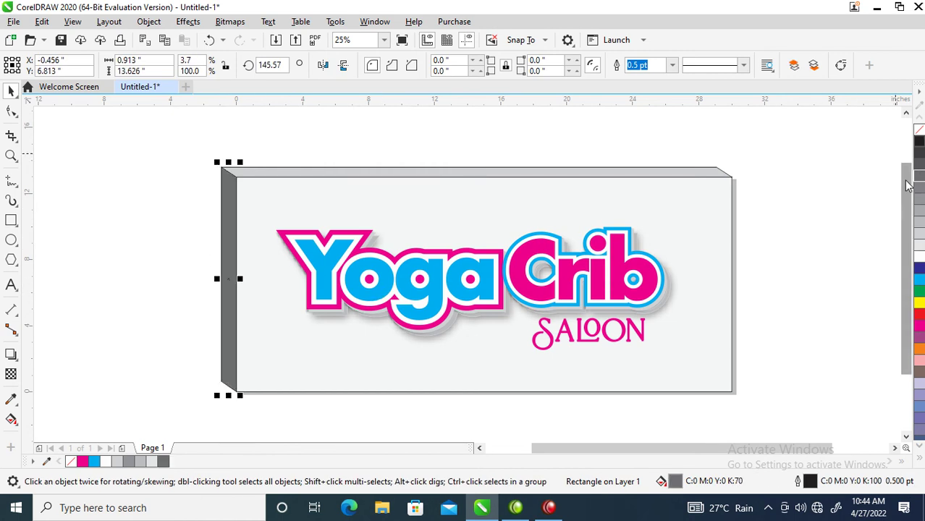
pyautogui.click(919, 207)
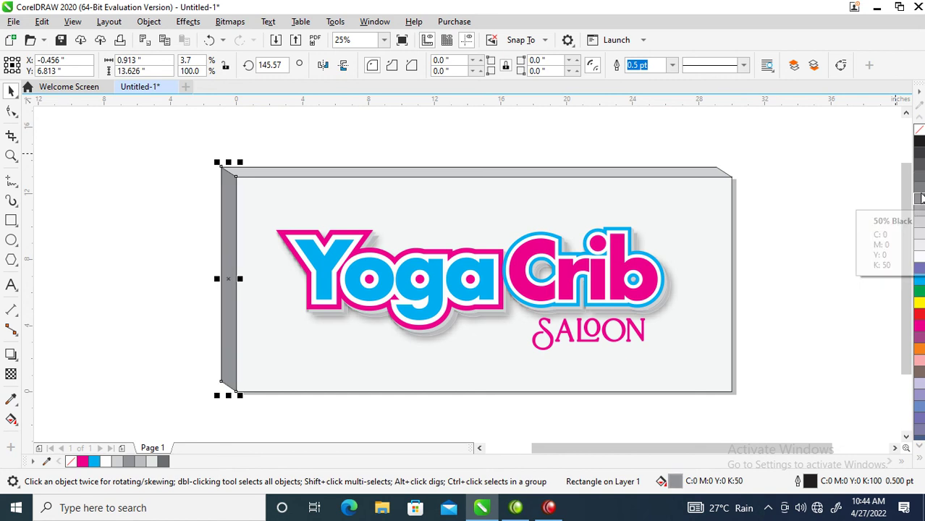
pyautogui.click(919, 211)
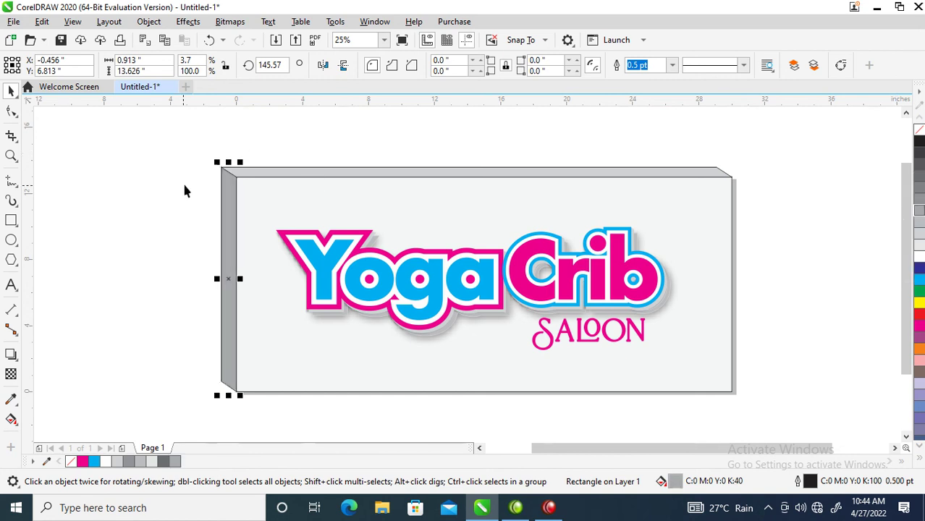
pyautogui.hotkey('ctrl', 'a')
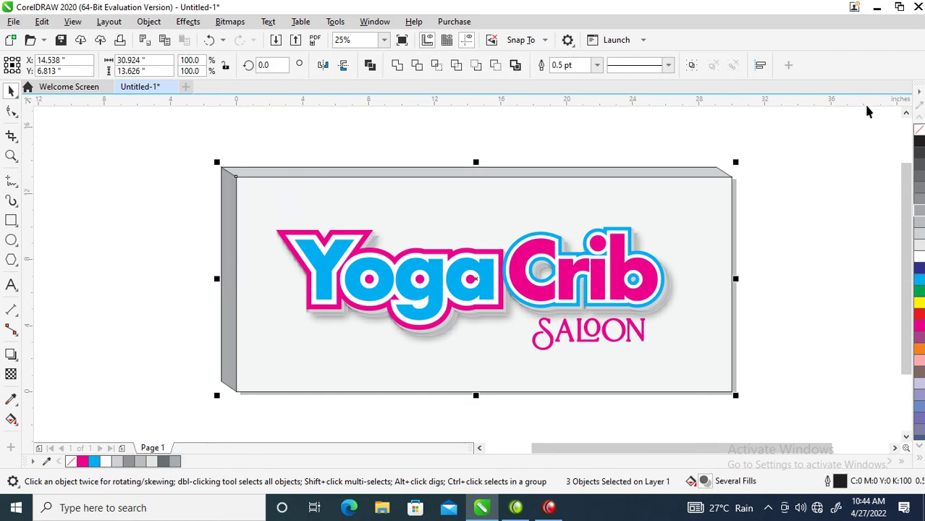
# Strip the outlines from the face and both side panels, then zoom in on the sign.
pyautogui.rightClick(918, 129)
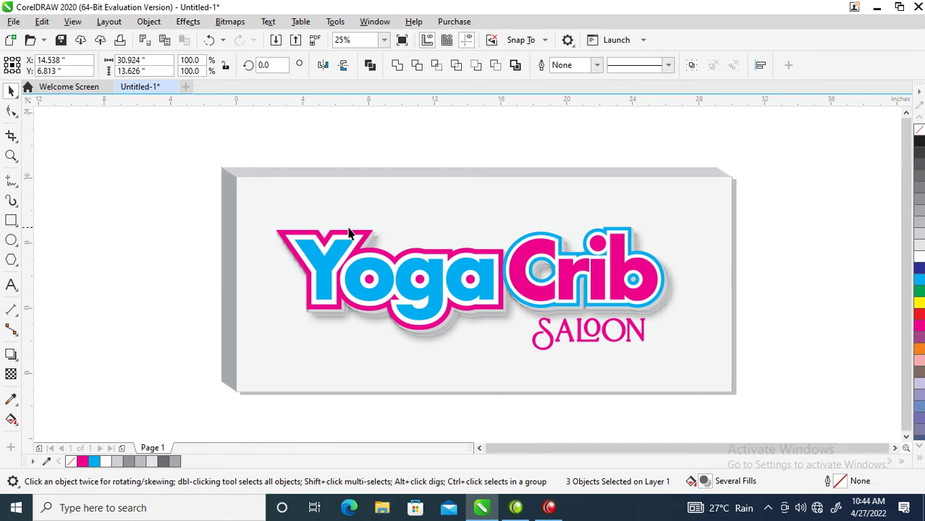
pyautogui.scroll(-5, 348, 233)
pyautogui.press('z')
pyautogui.moveTo(265, 176); pyautogui.dragTo(444, 280)
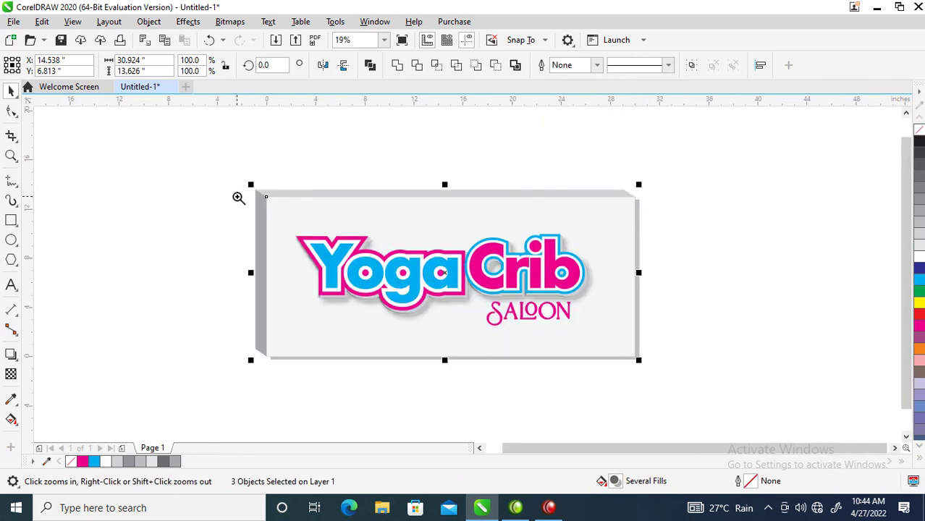
pyautogui.moveTo(186, 165); pyautogui.dragTo(672, 385)
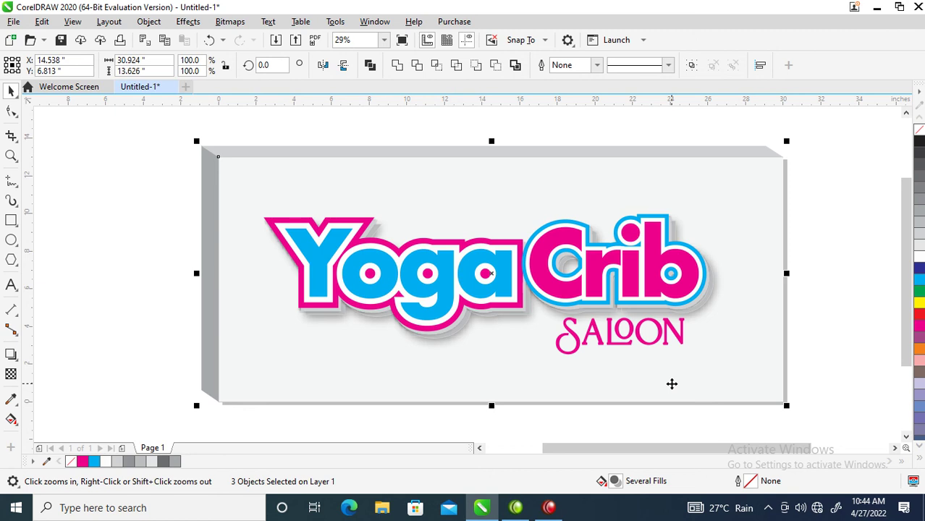